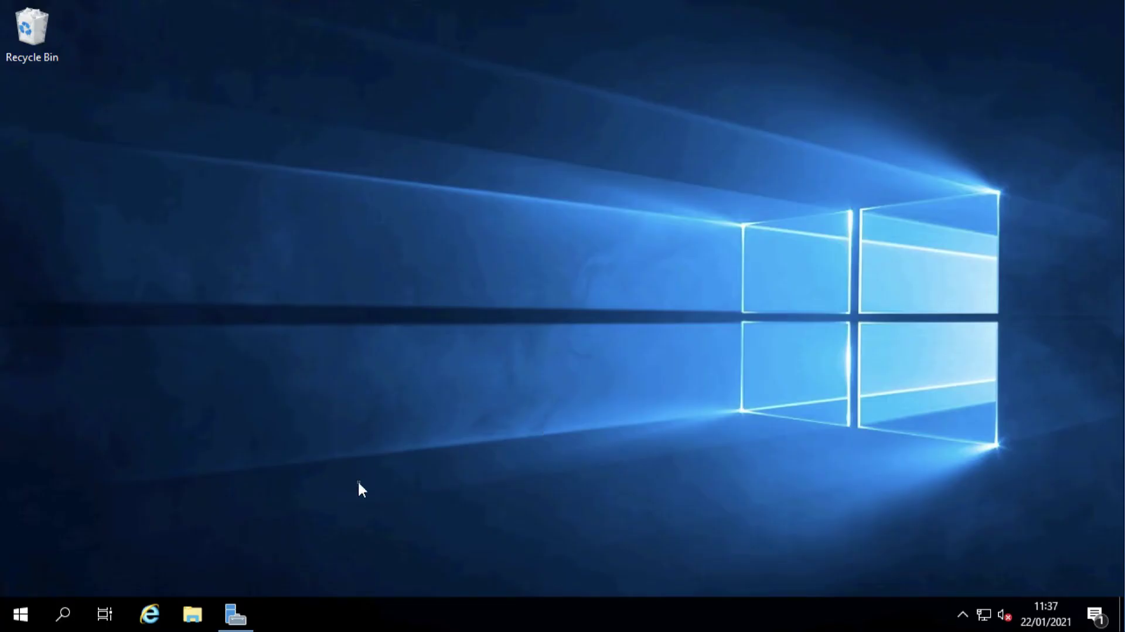
# Open Server Manager and launch the Add Roles and Features wizard from the Manage menu
pyautogui.click(234, 615)
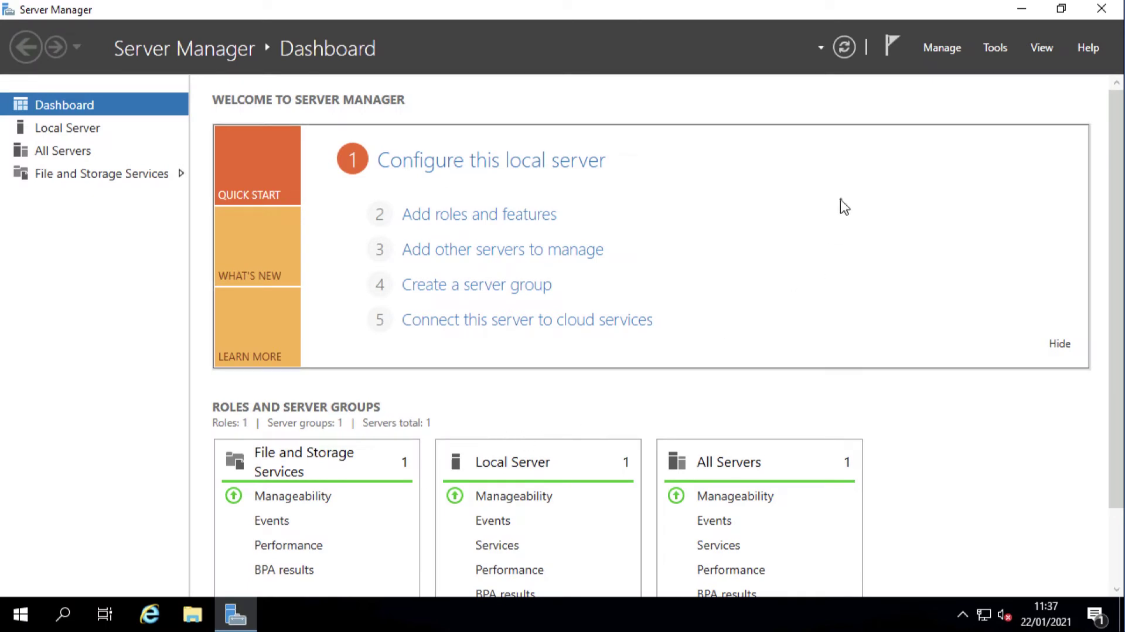
pyautogui.click(938, 49)
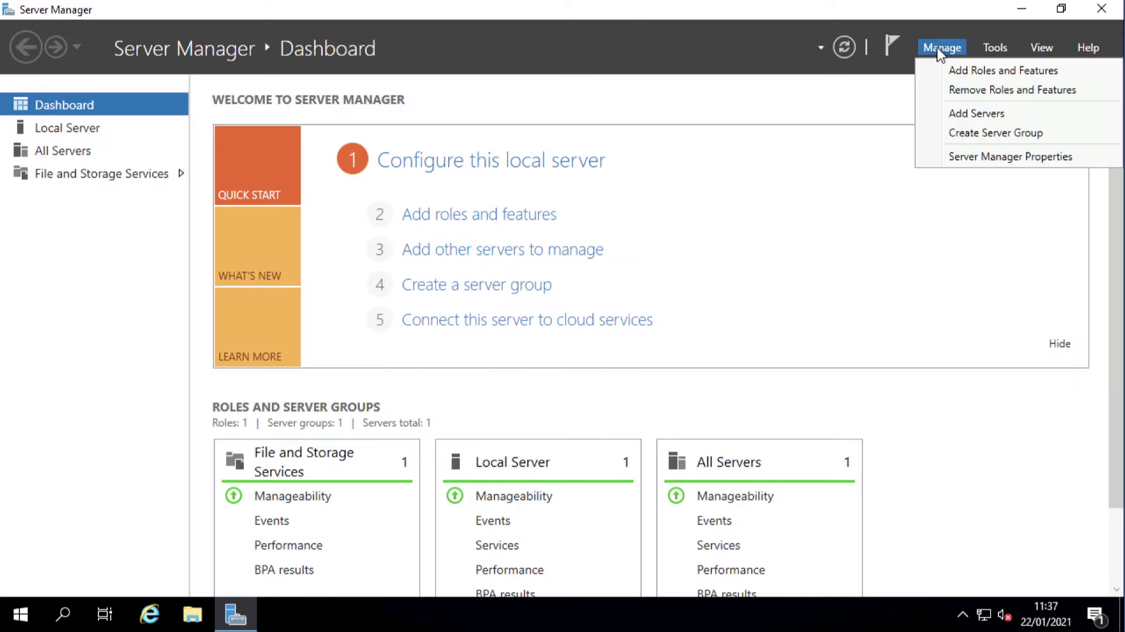
pyautogui.click(953, 72)
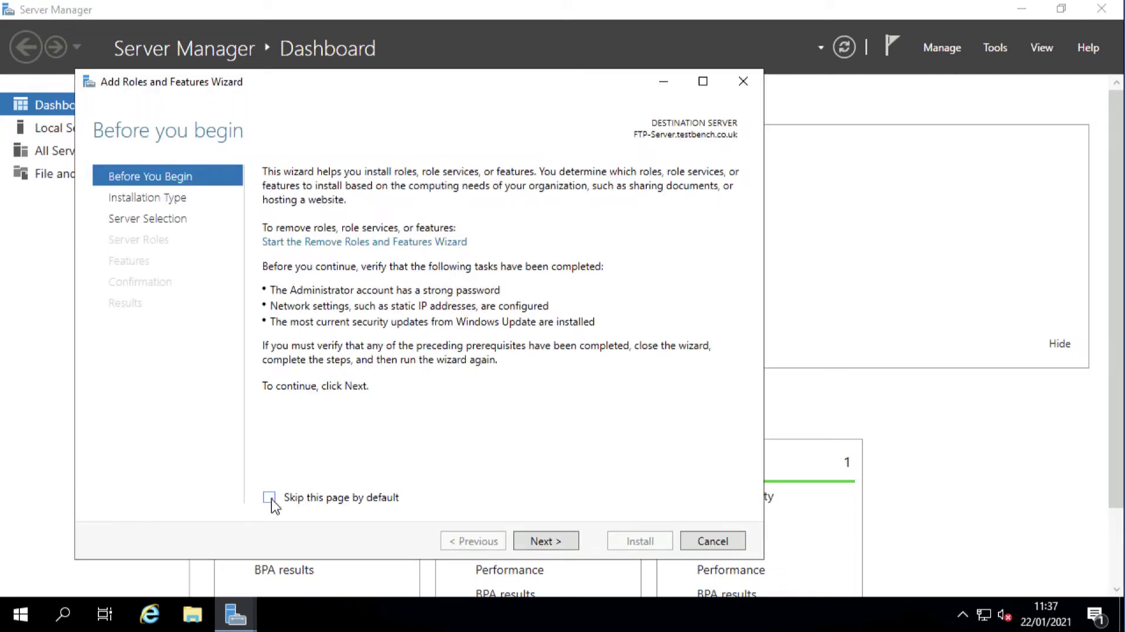
# Keep role-based installation on this server and select Web Server (IIS) with its management tools
pyautogui.click(544, 546)
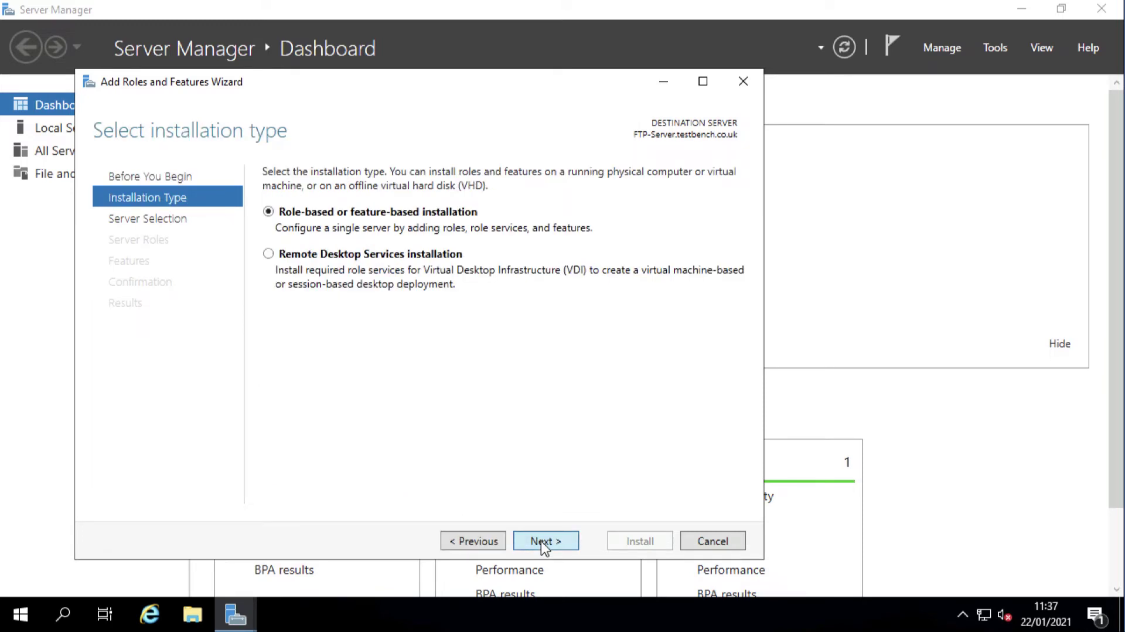
pyautogui.click(544, 547)
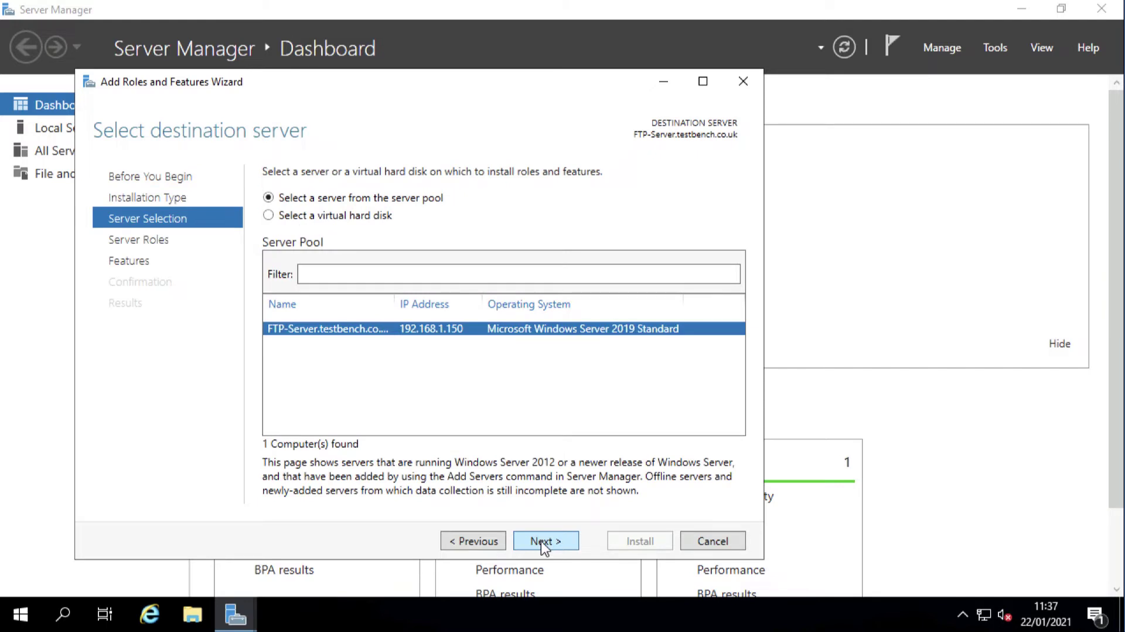
pyautogui.click(543, 545)
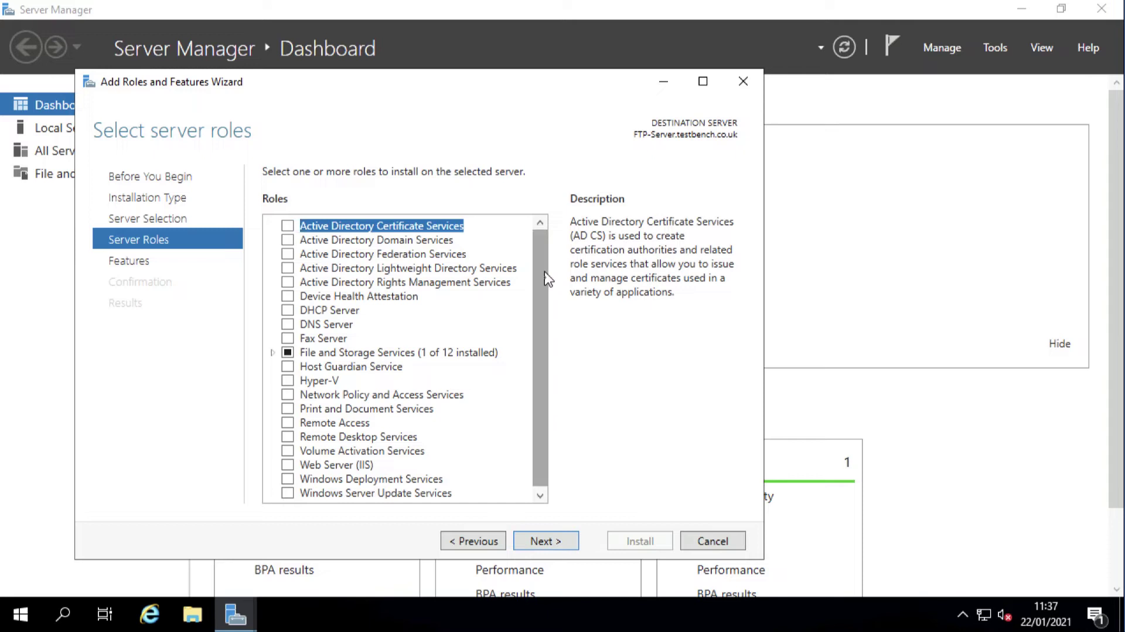
pyautogui.moveTo(539, 279); pyautogui.dragTo(547, 404)
pyautogui.click(288, 463)
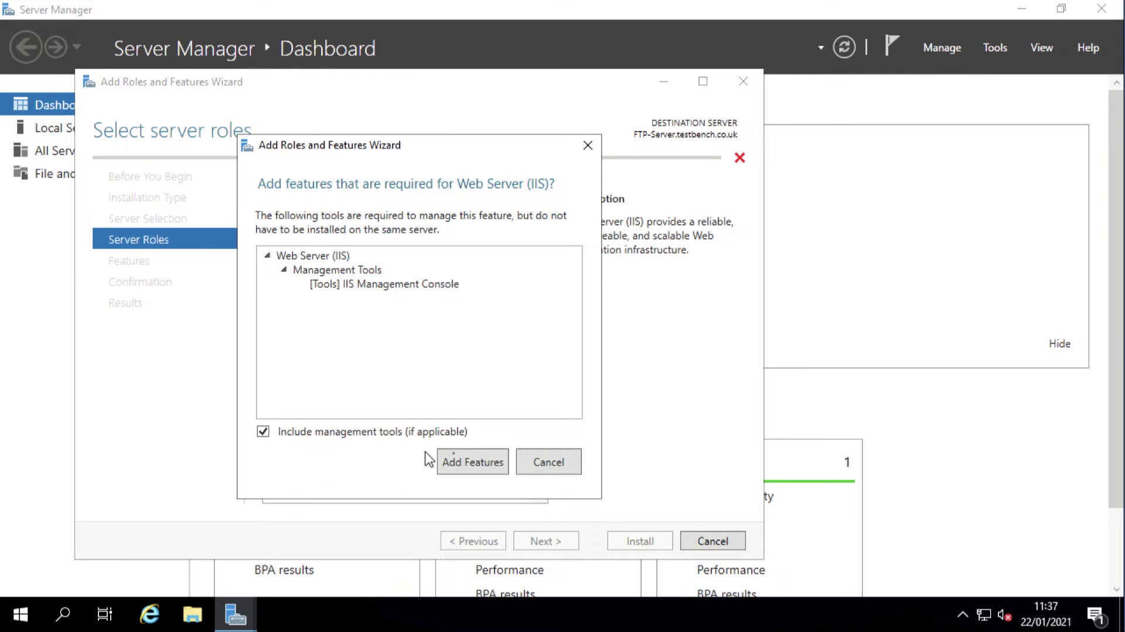
pyautogui.click(465, 472)
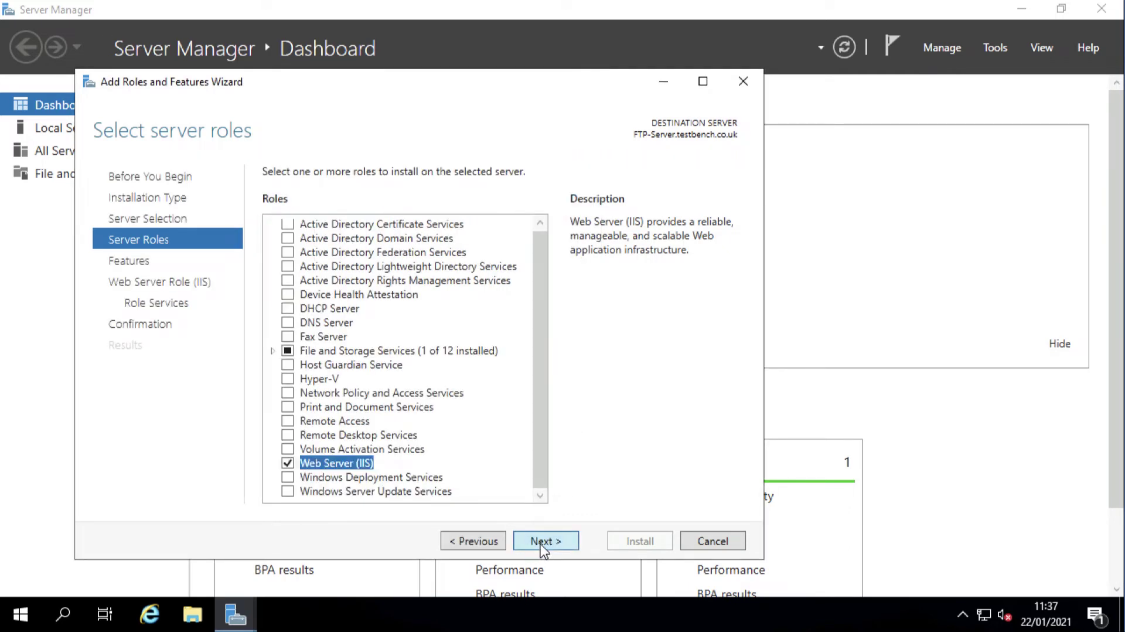
# Skip the Features and Web Server Role pages and select the FTP Service and FTP Extensibility role services
pyautogui.click(545, 542)
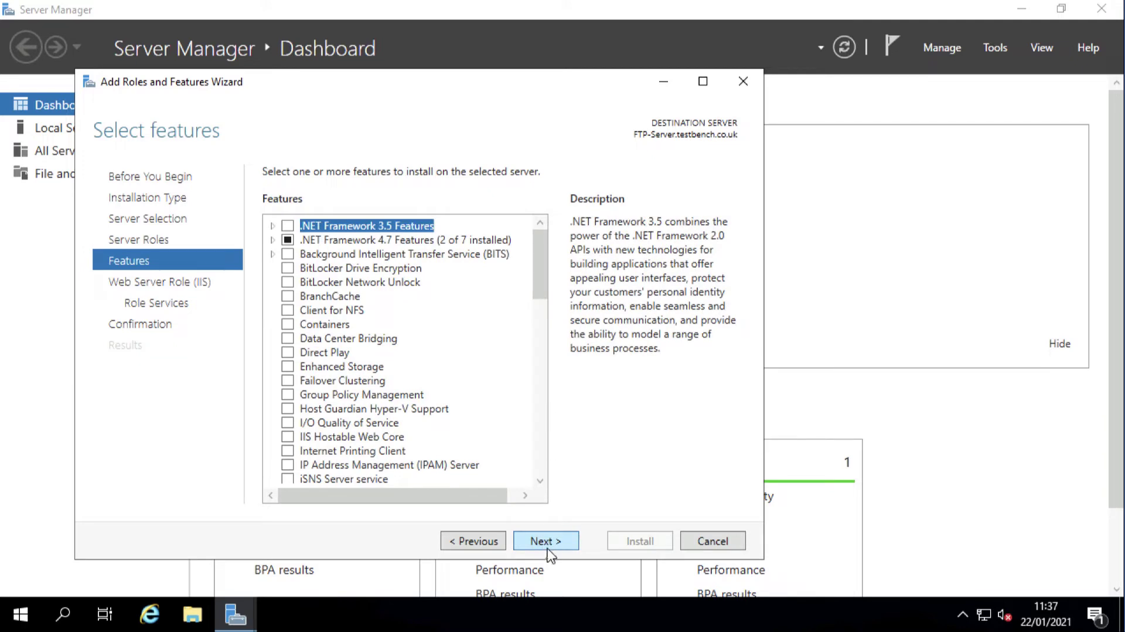
pyautogui.click(542, 542)
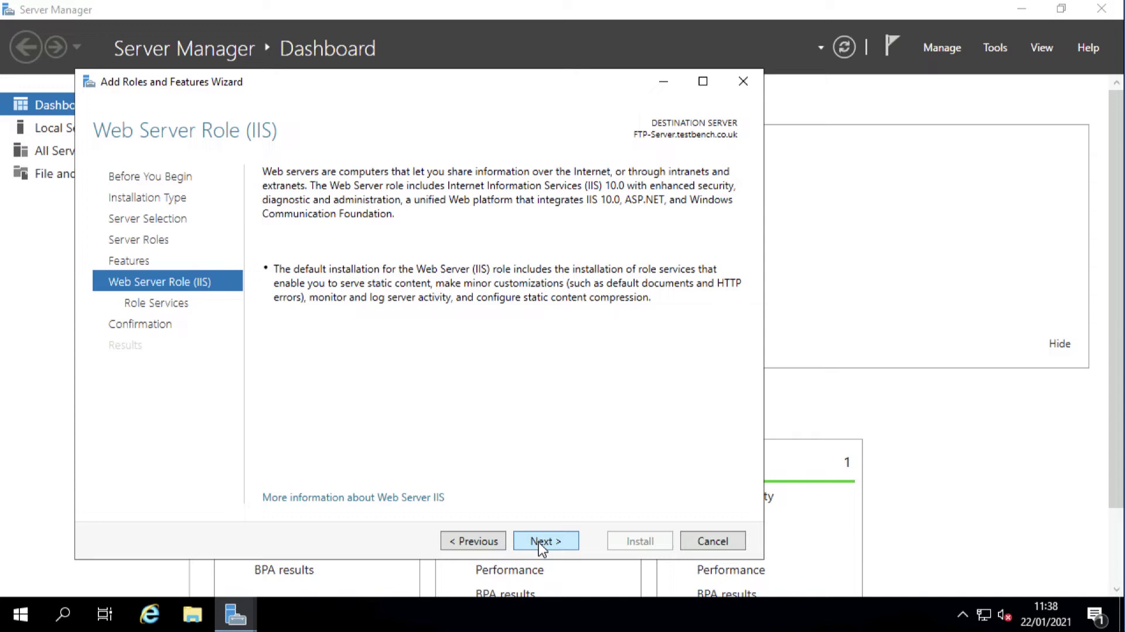
pyautogui.click(542, 542)
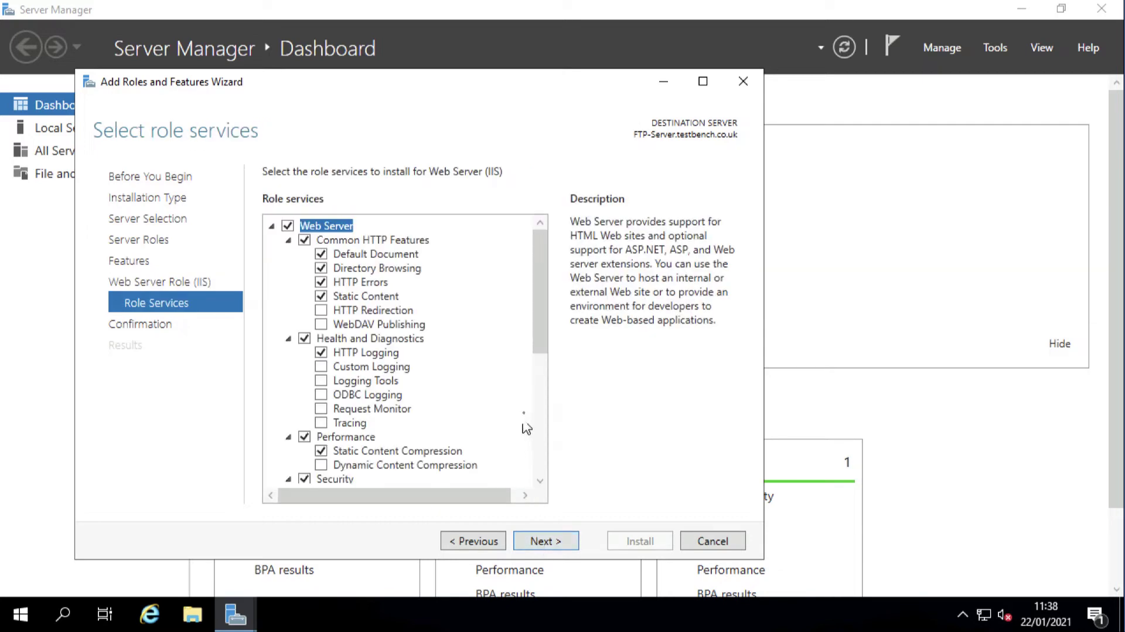
pyautogui.moveTo(537, 333); pyautogui.dragTo(545, 488)
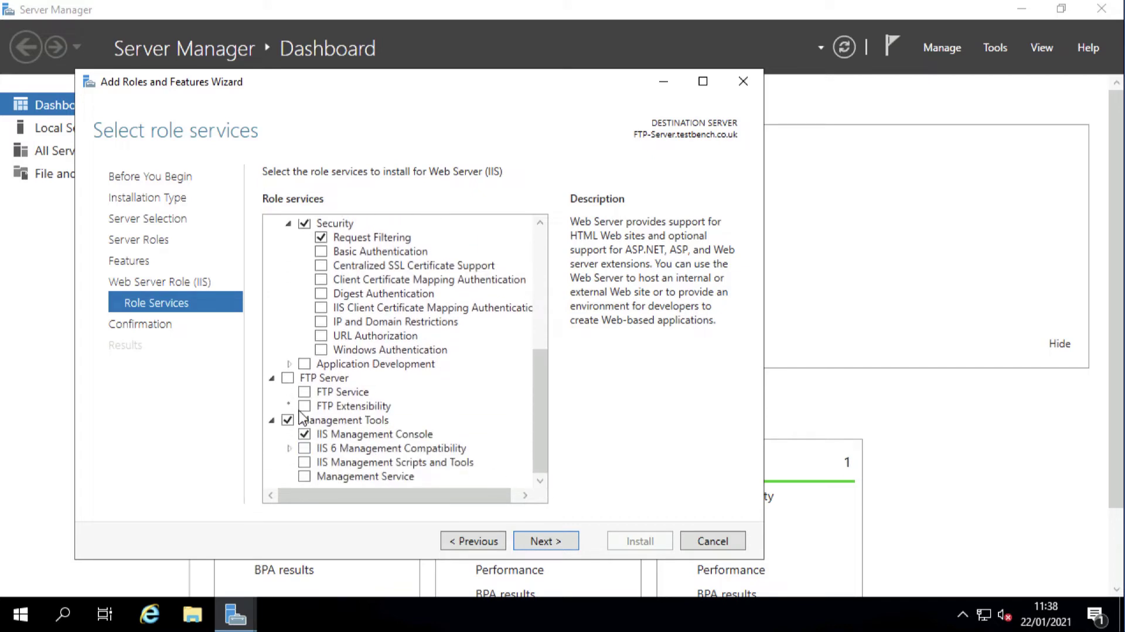
pyautogui.click(287, 378)
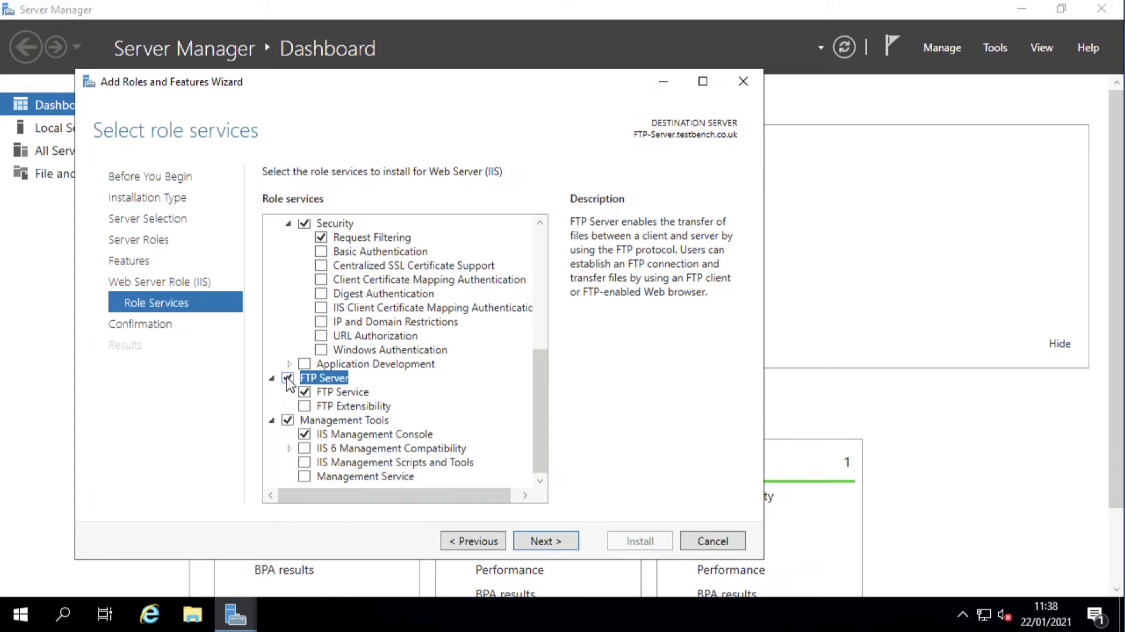
pyautogui.click(337, 407)
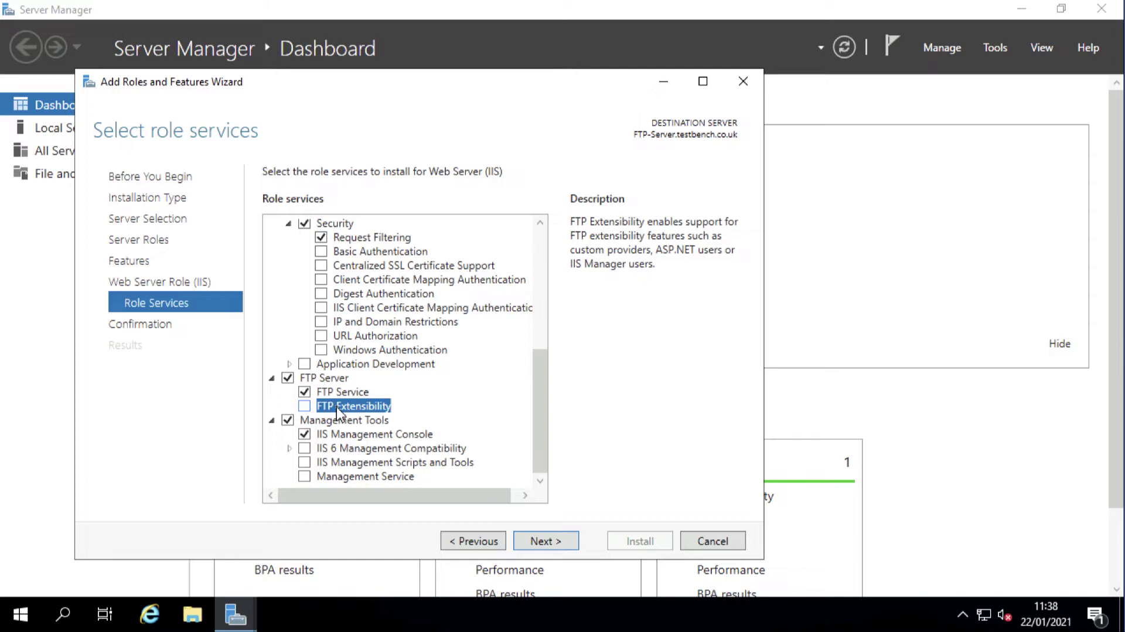
pyautogui.click(304, 405)
pyautogui.click(542, 540)
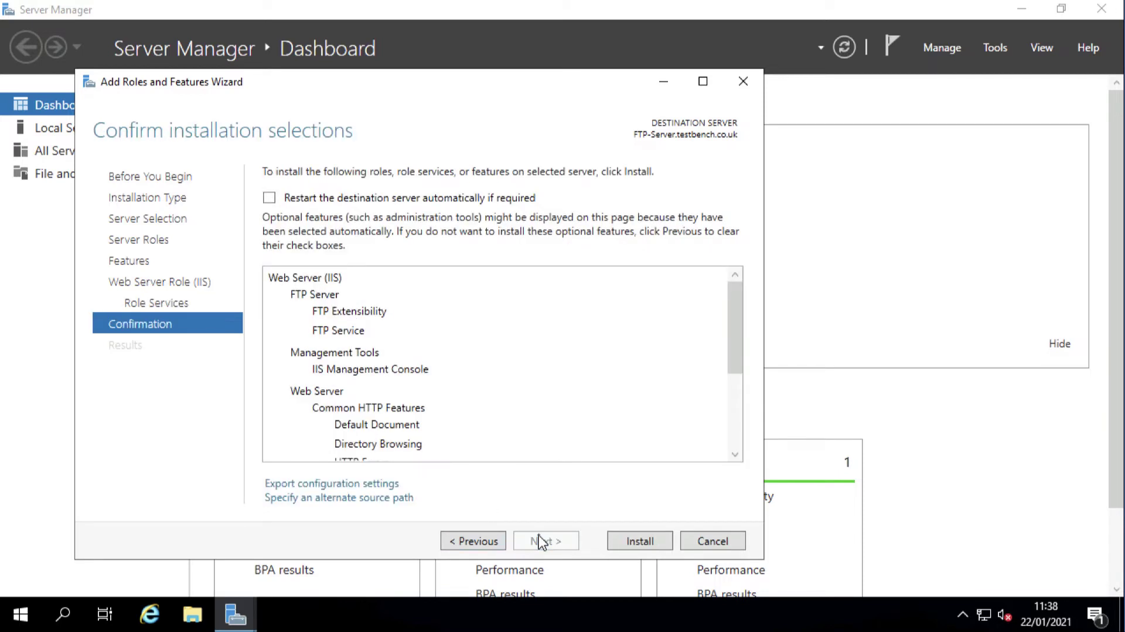
# Install Web Server (IIS) with FTP Server and confirm success in the notifications
pyautogui.click(633, 545)
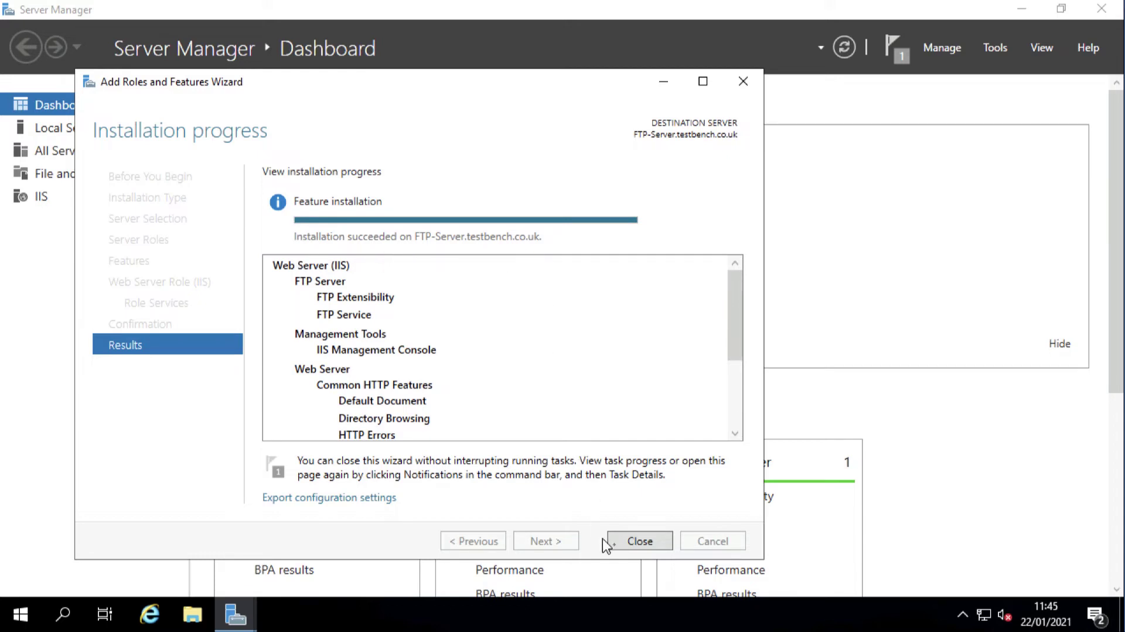
pyautogui.click(630, 543)
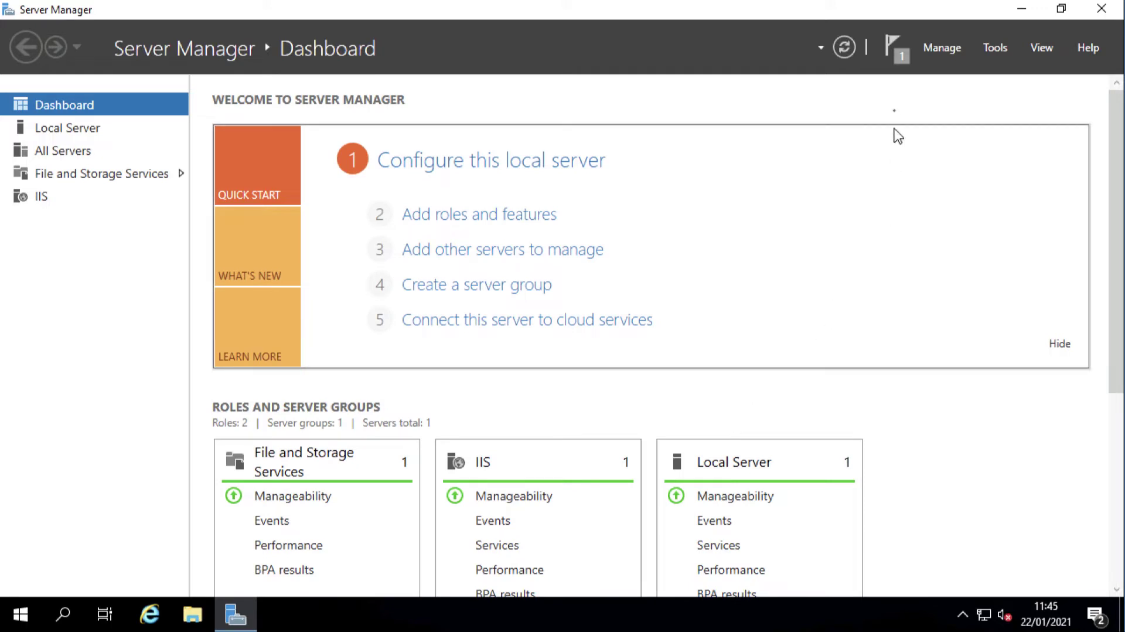
pyautogui.click(900, 56)
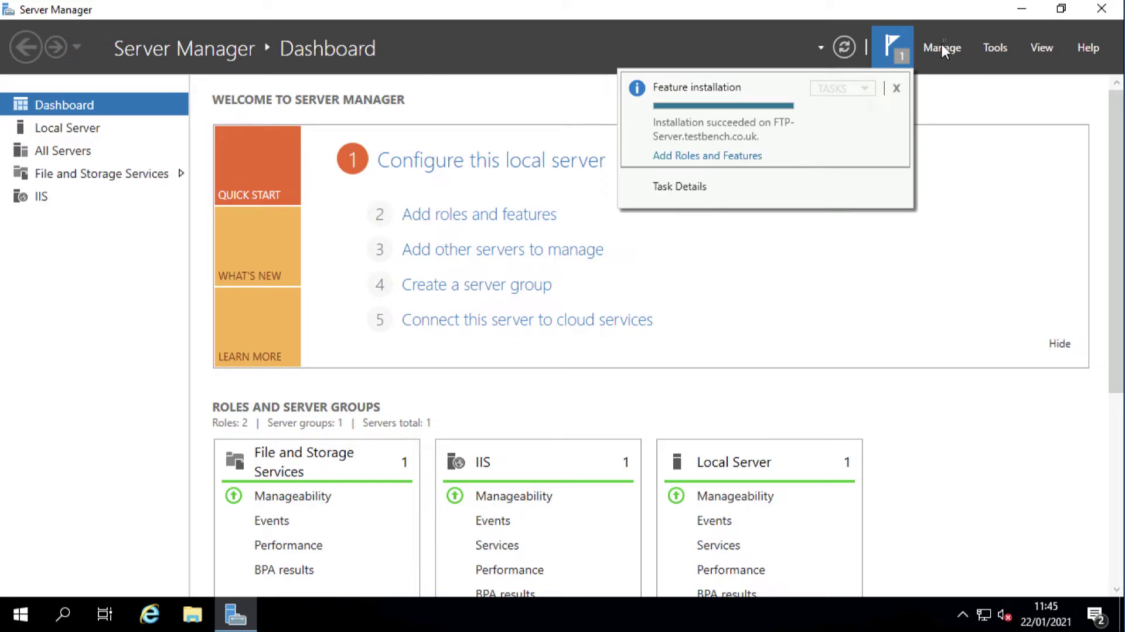
pyautogui.click(900, 40)
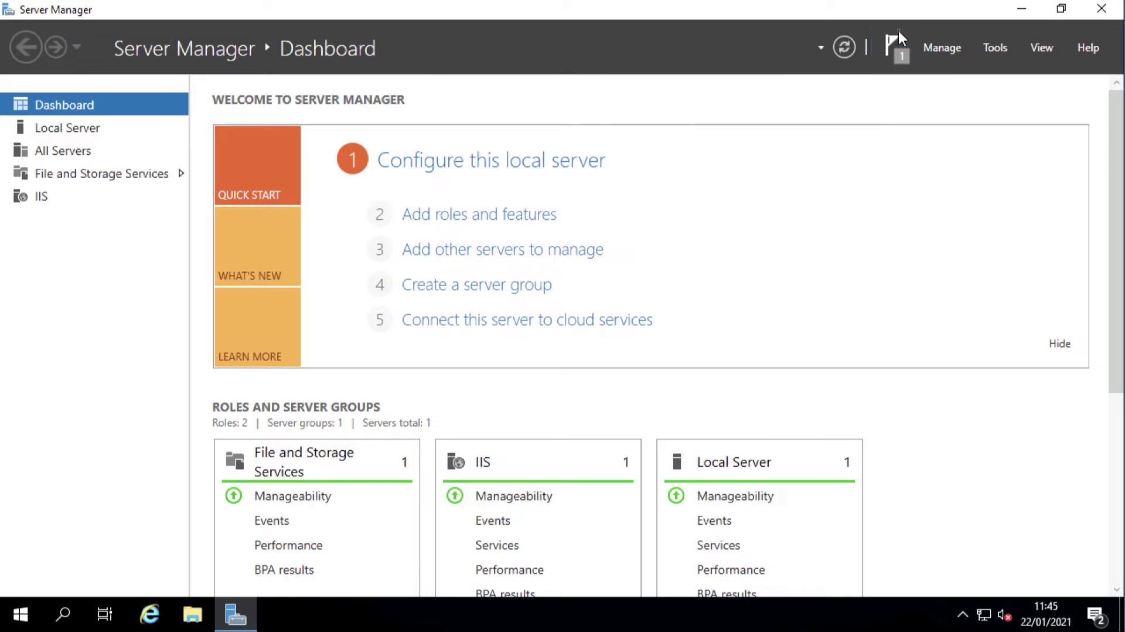
# In Active Directory Users and Computers, create a new group 'FTP Users' in Bench Groups
pyautogui.click(1021, 10)
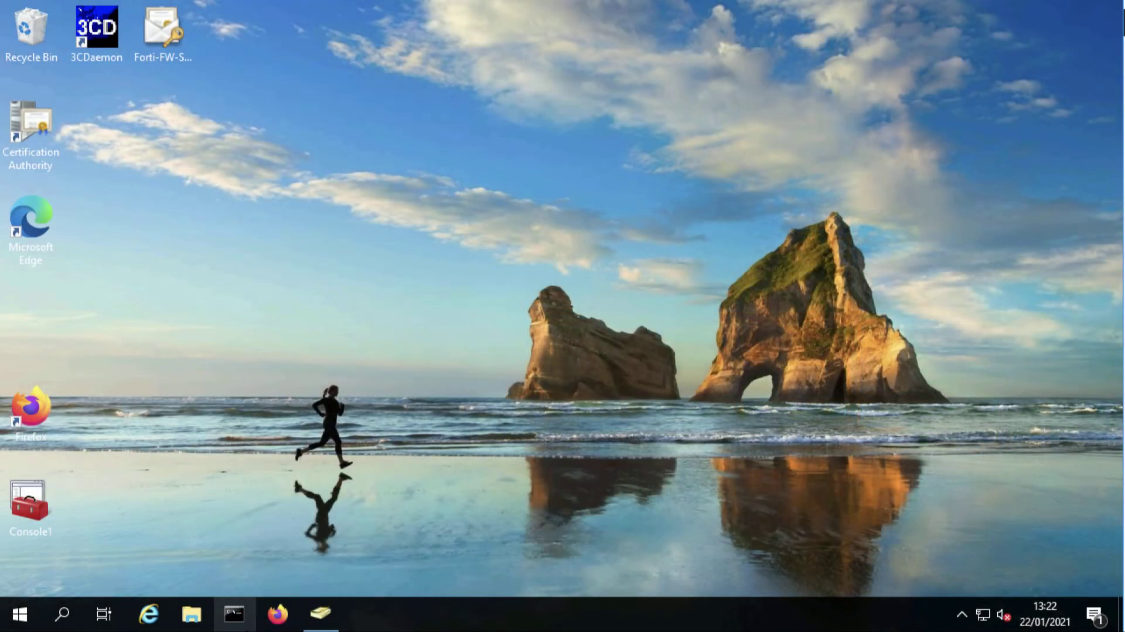
pyautogui.click(321, 614)
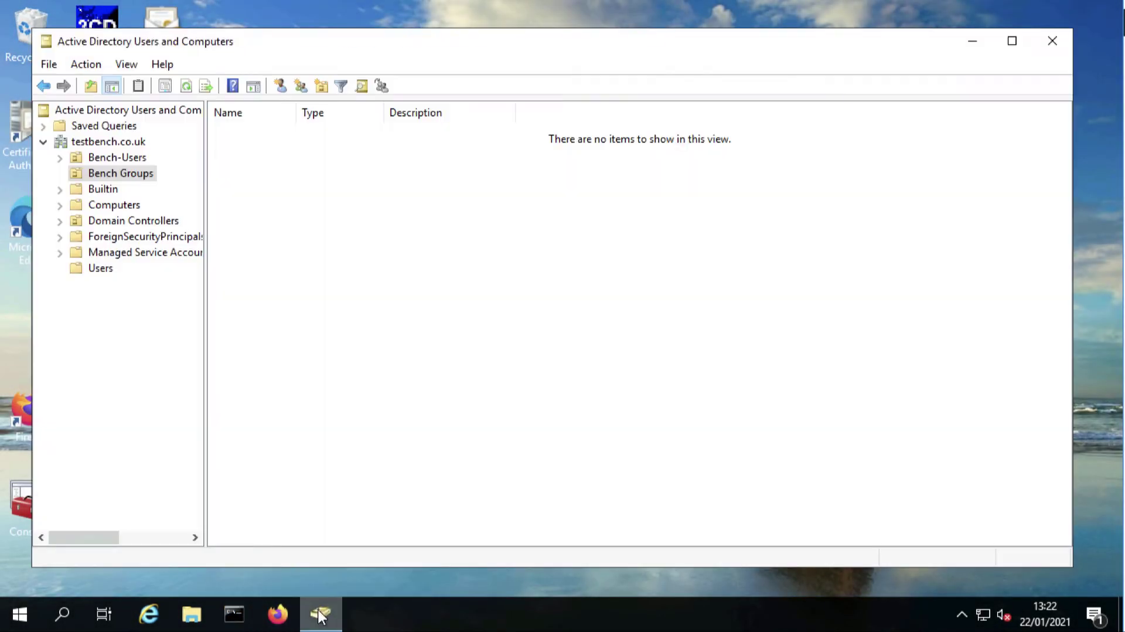
pyautogui.rightClick(275, 251)
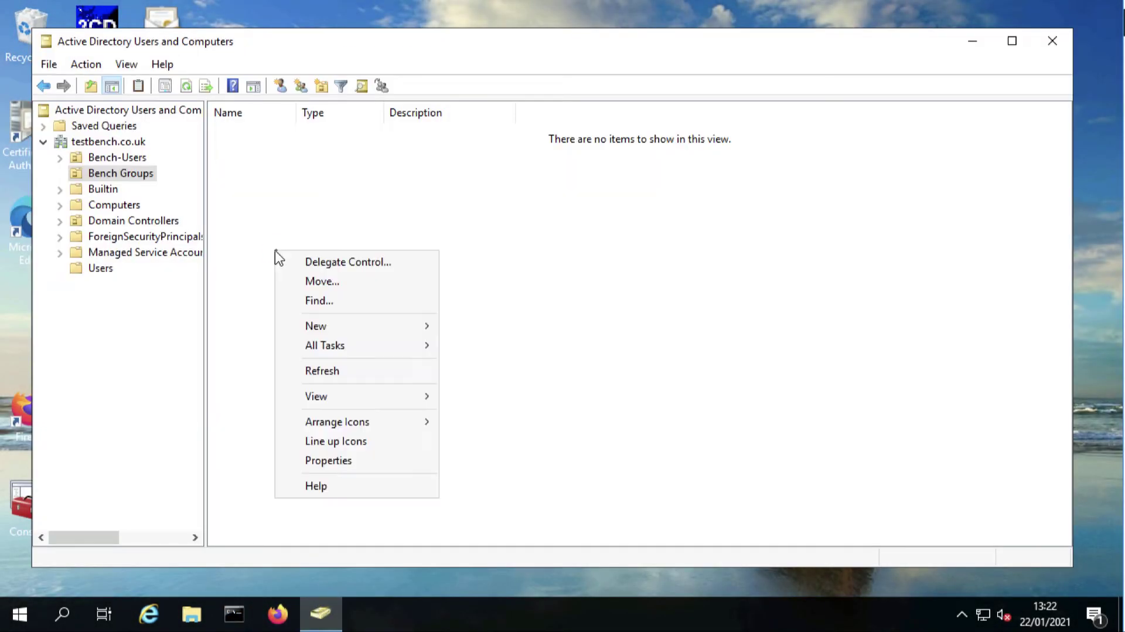
pyautogui.moveTo(315, 332)
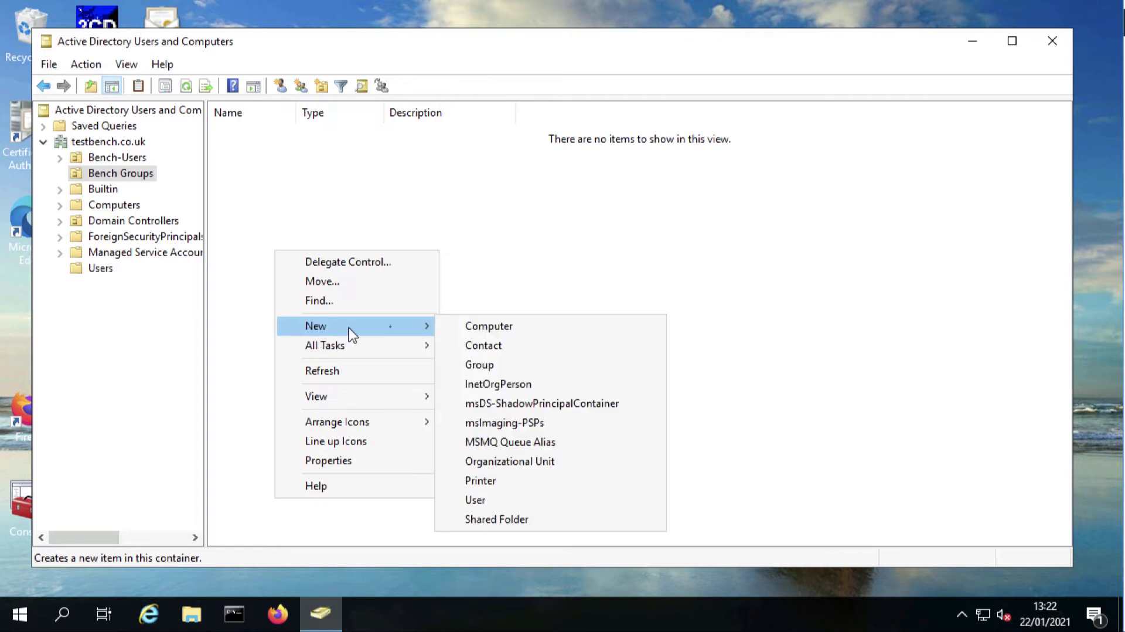
pyautogui.click(476, 368)
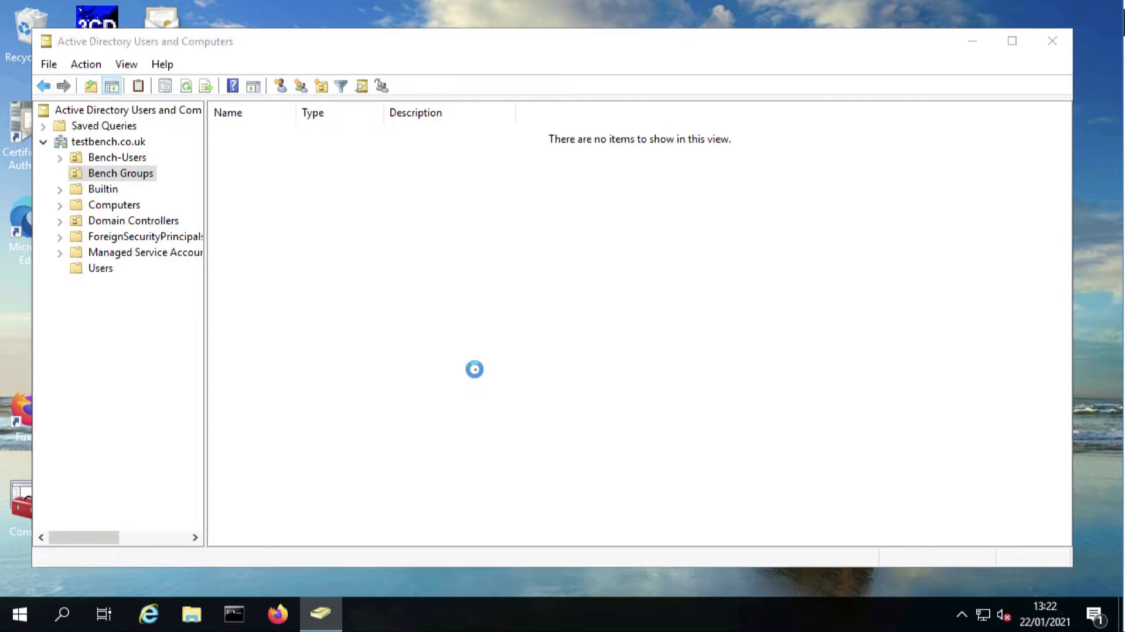
pyautogui.write('F')
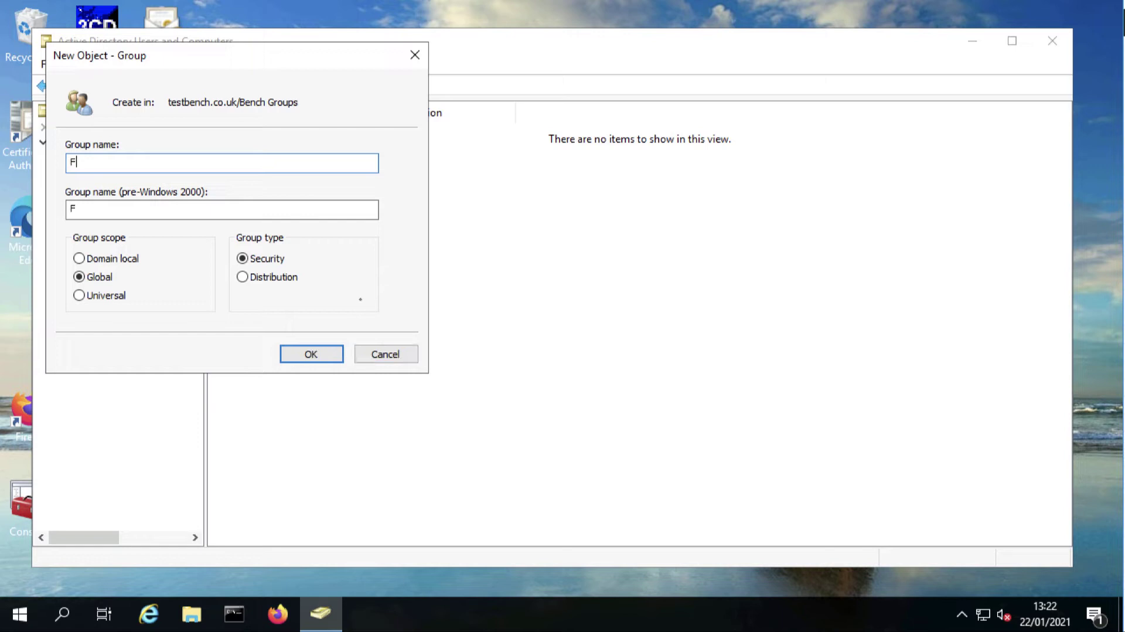
pyautogui.write('TP Use')
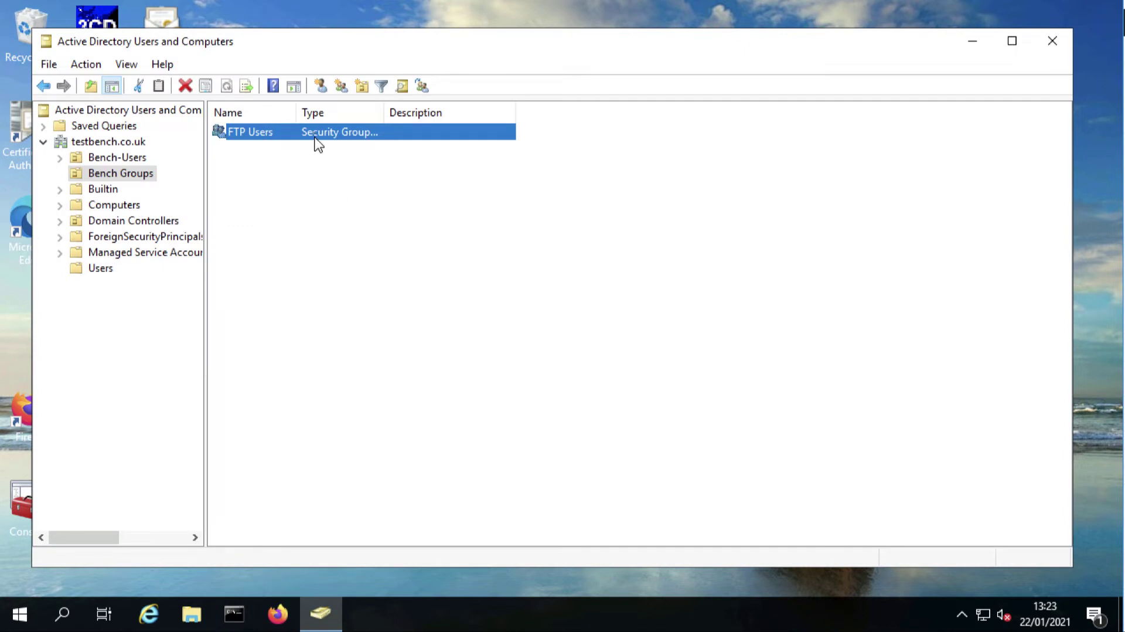
# Add a domain user and the Administrator account as FTP Users members, then apply
pyautogui.doubleClick(309, 132)
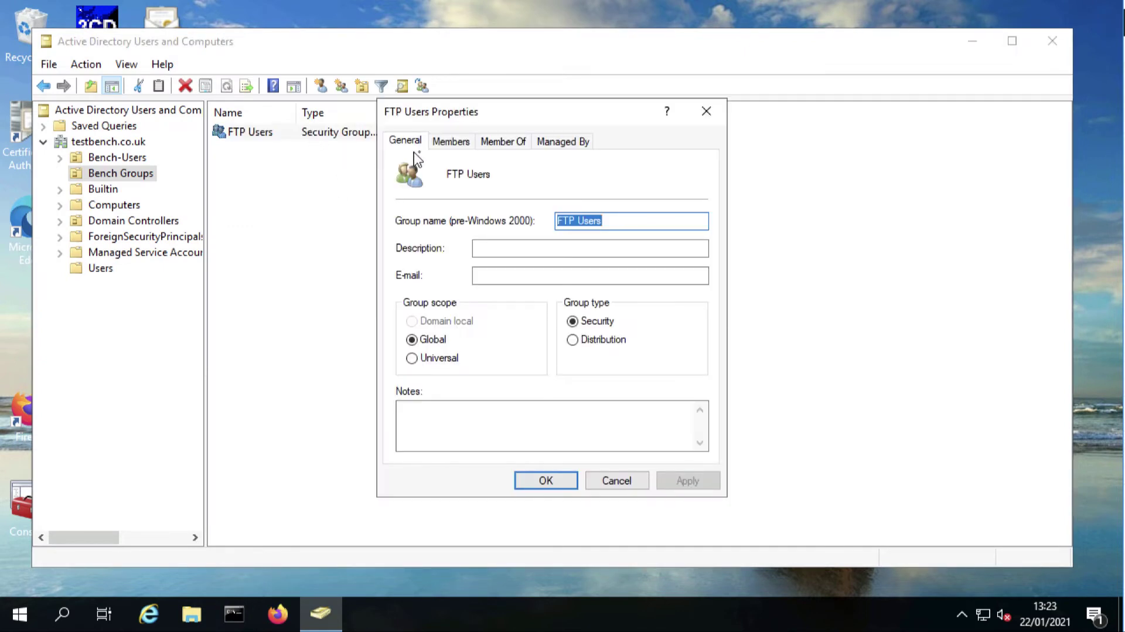
pyautogui.click(449, 142)
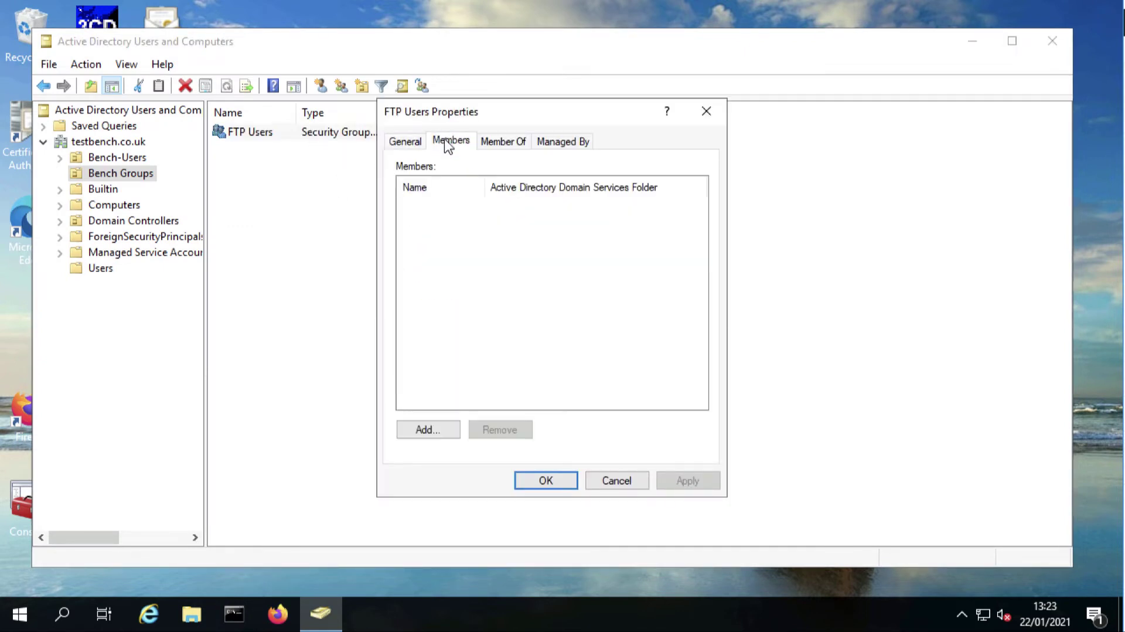
pyautogui.click(427, 432)
pyautogui.write('pete')
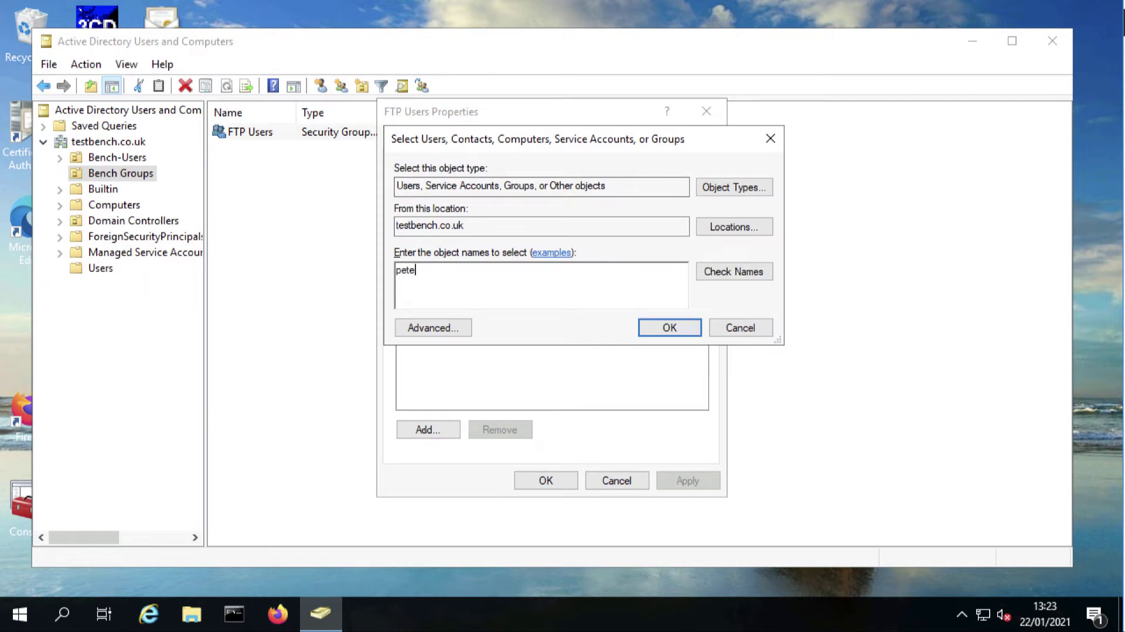
pyautogui.press('Return')
pyautogui.click(427, 432)
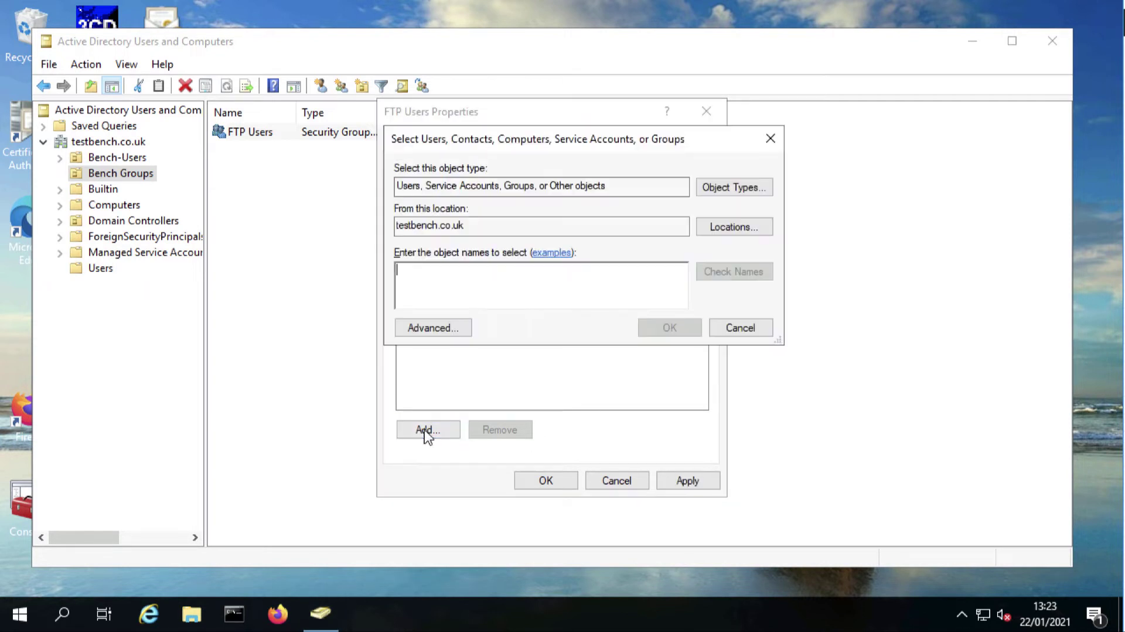
pyautogui.write('admin')
pyautogui.press('Return')
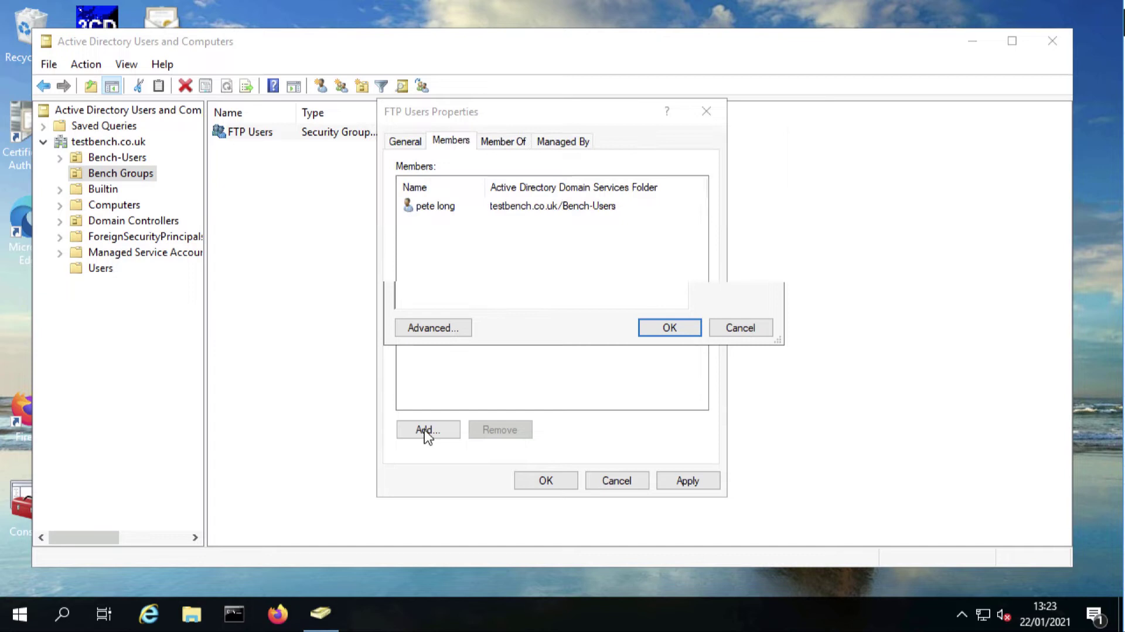
pyautogui.click(678, 484)
pyautogui.click(534, 485)
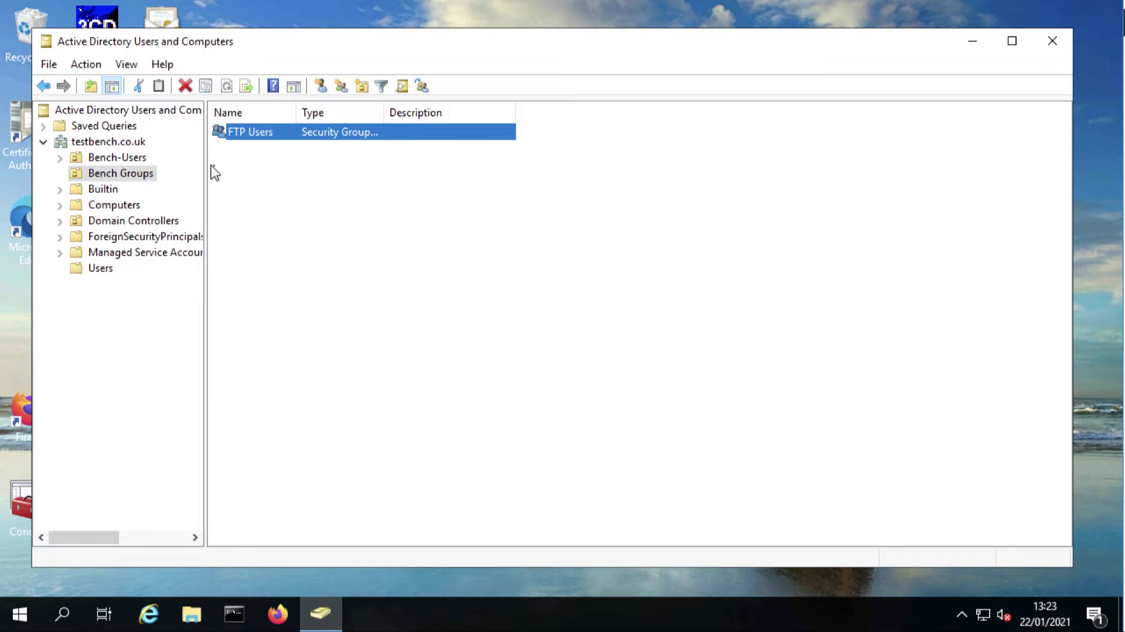
# Minimize ADUC, open Local Disk (C:) and create a new folder named FTP-DATA
pyautogui.click(972, 41)
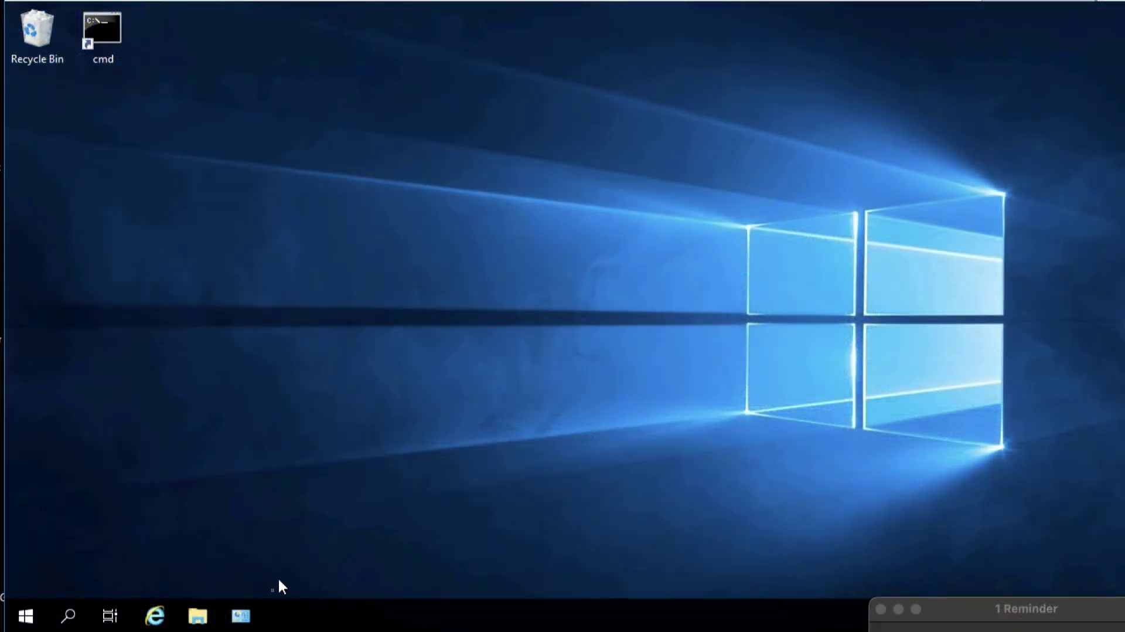
pyautogui.click(197, 614)
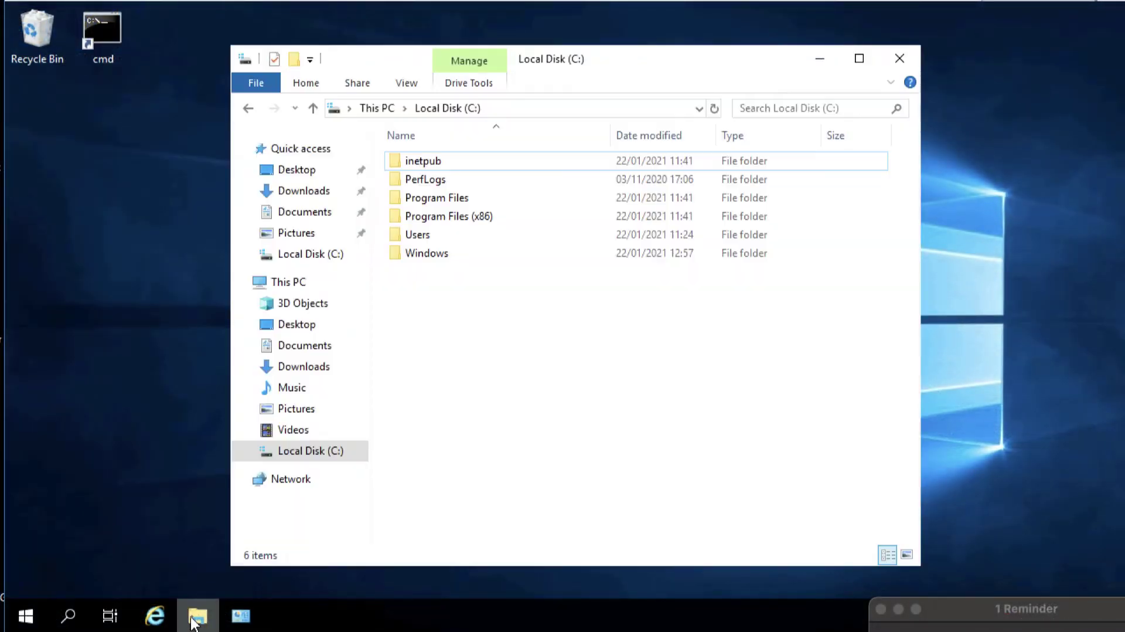
pyautogui.rightClick(457, 324)
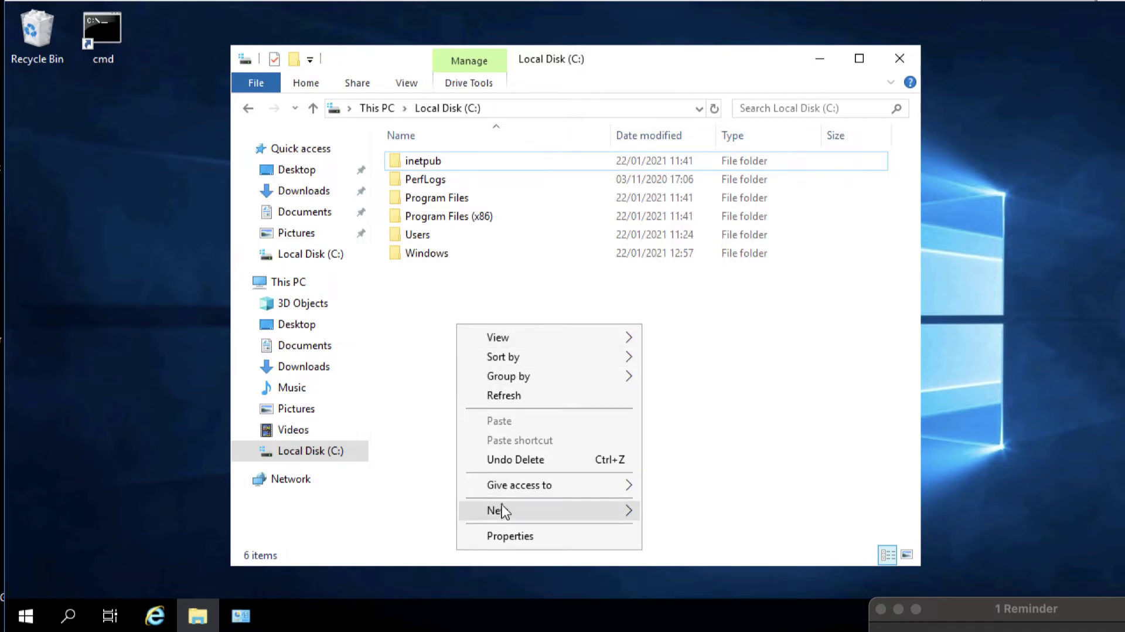
pyautogui.moveTo(592, 509)
pyautogui.click(677, 388)
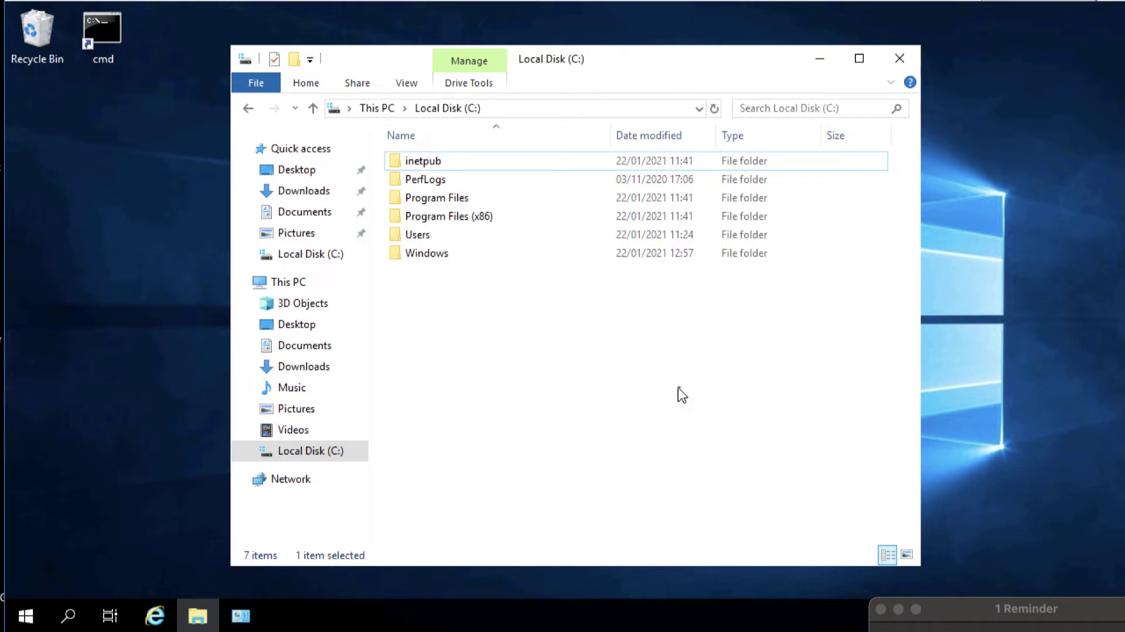
pyautogui.write('FTP')
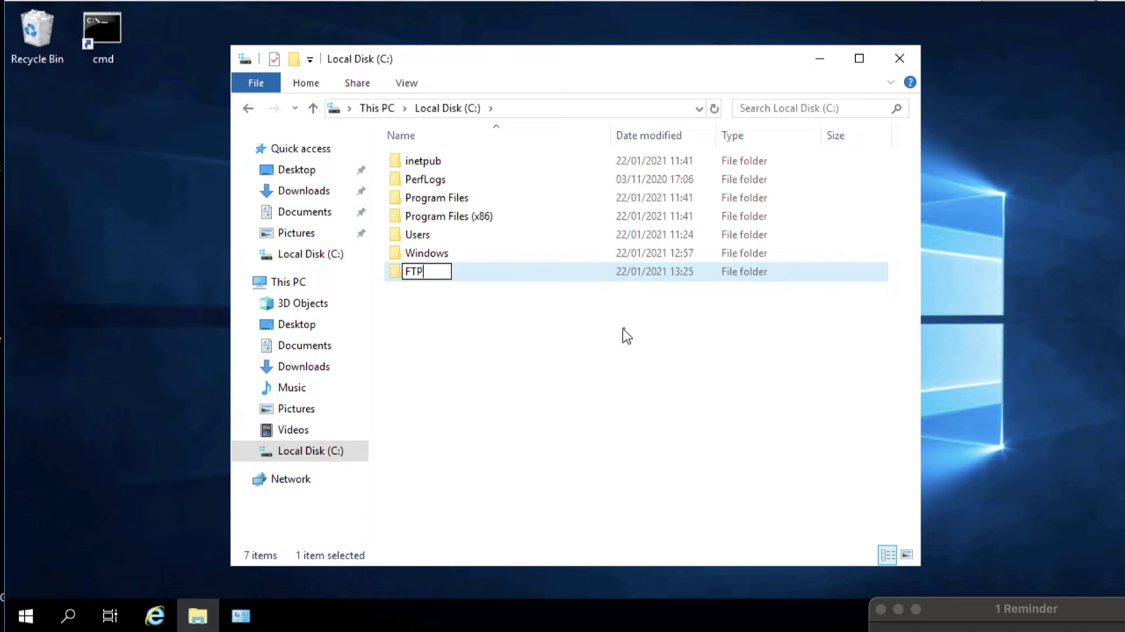
pyautogui.write('-DATA')
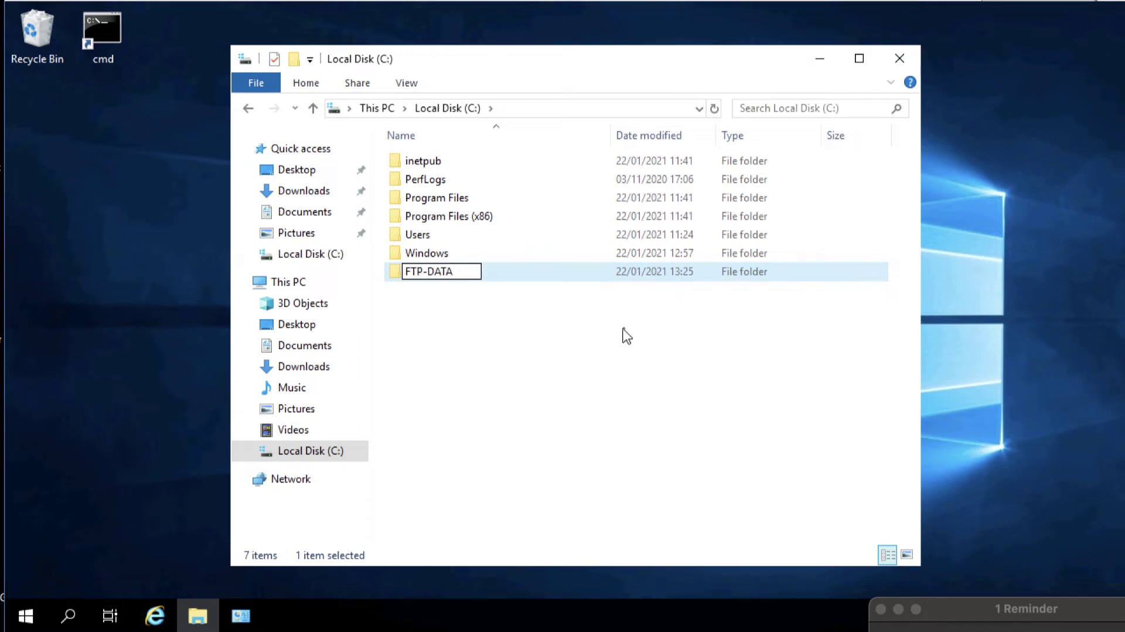
# Confirm the FTP-DATA name and add the FTP Users group to the folder's security permissions
pyautogui.press('Return')
pyautogui.rightClick(466, 273)
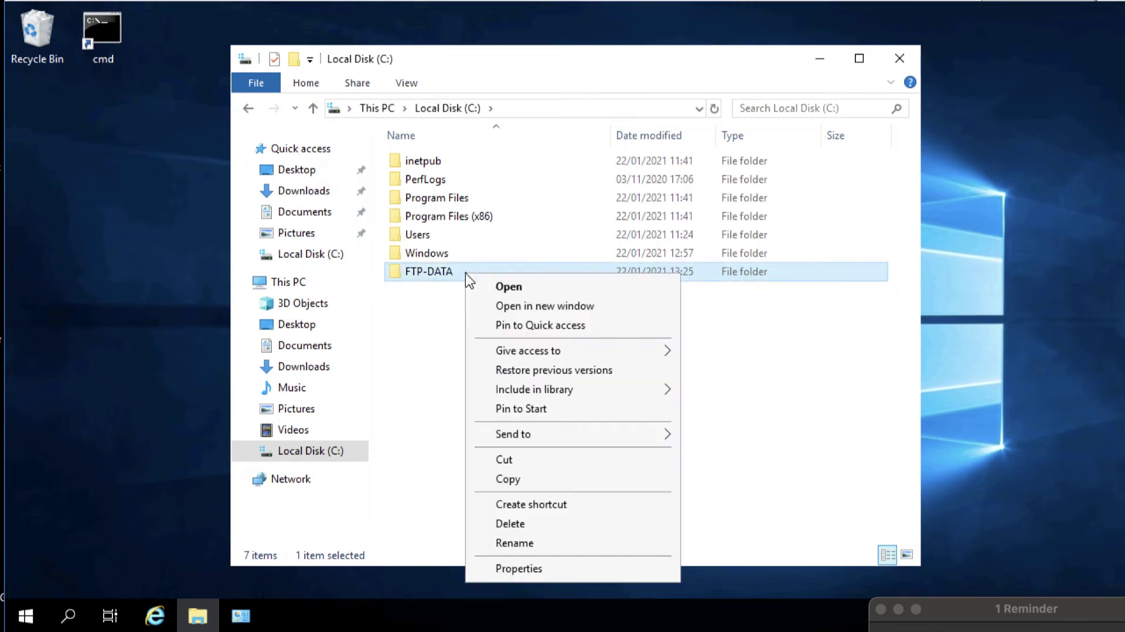
pyautogui.click(504, 568)
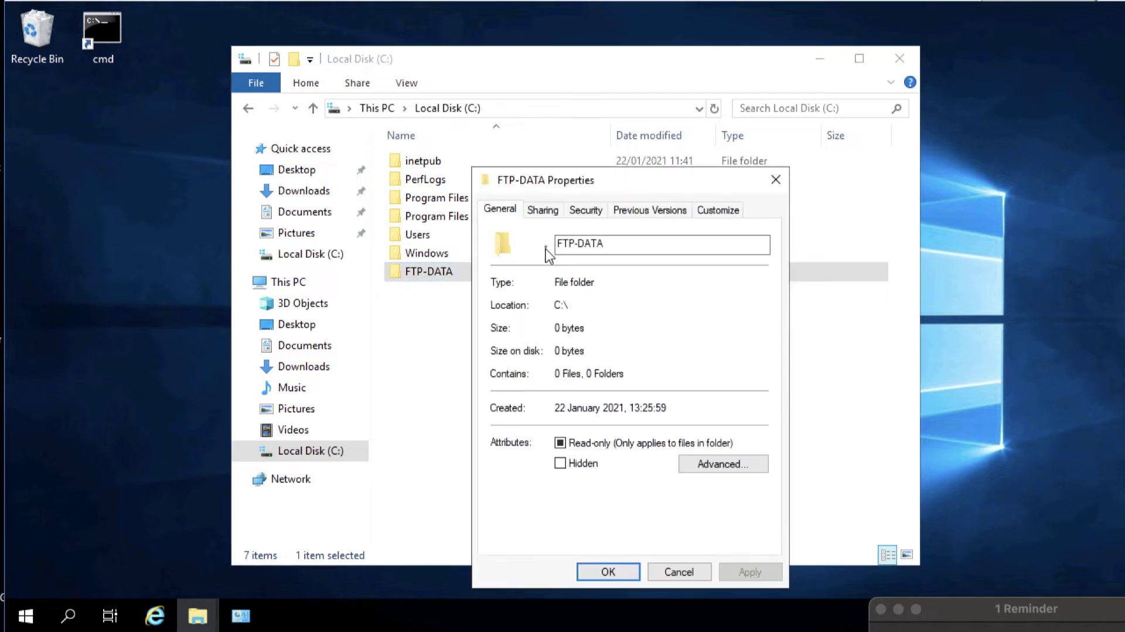
pyautogui.click(585, 211)
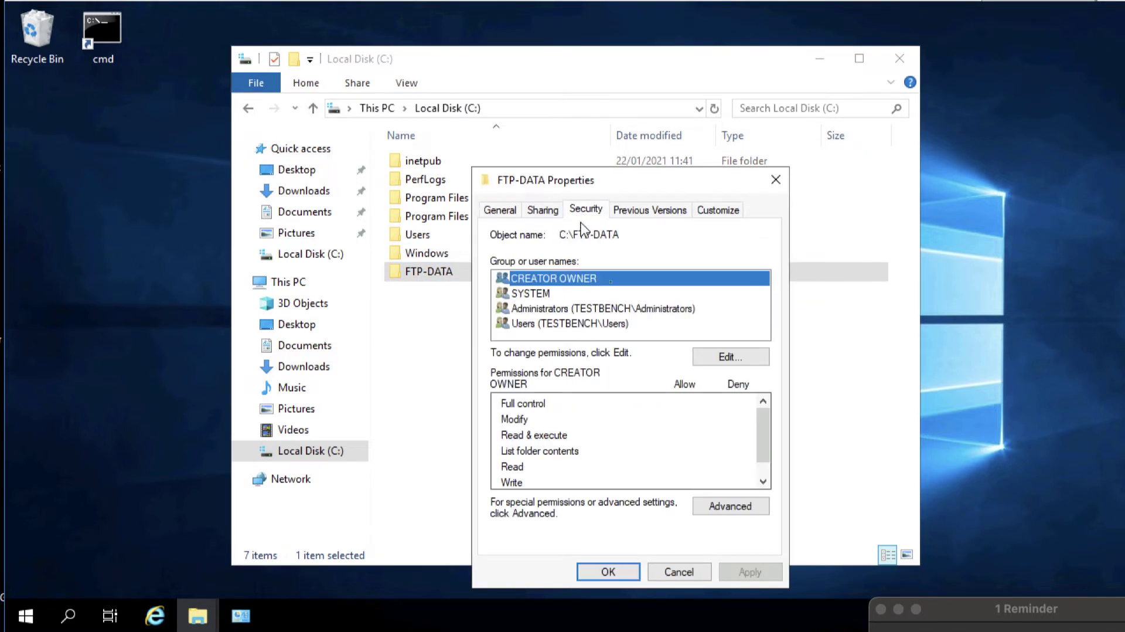
pyautogui.click(706, 357)
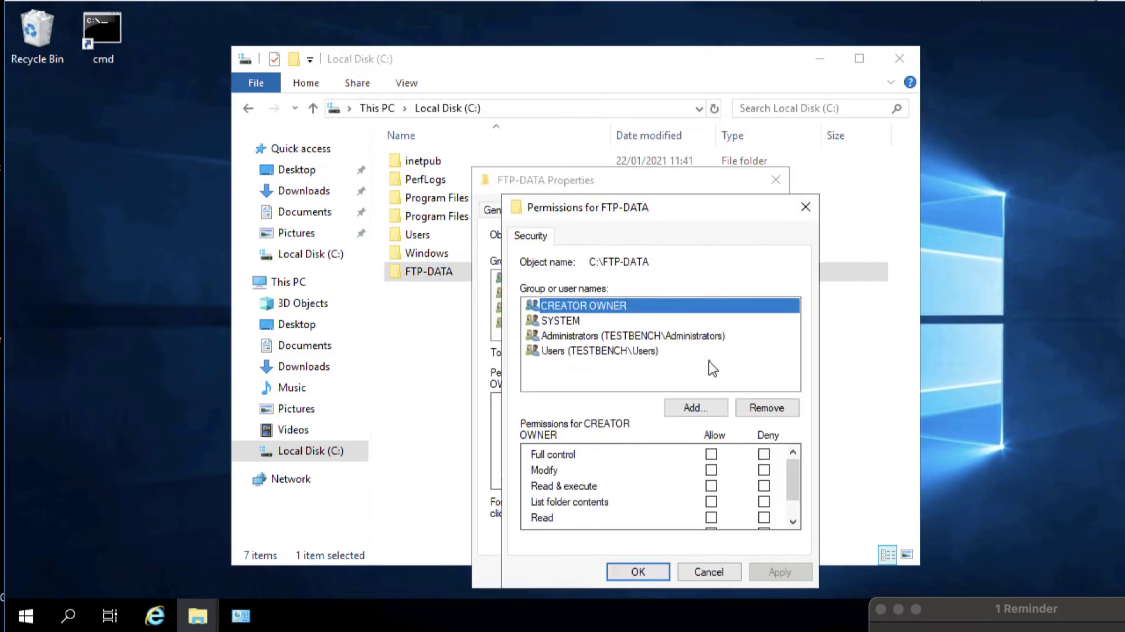
pyautogui.click(693, 410)
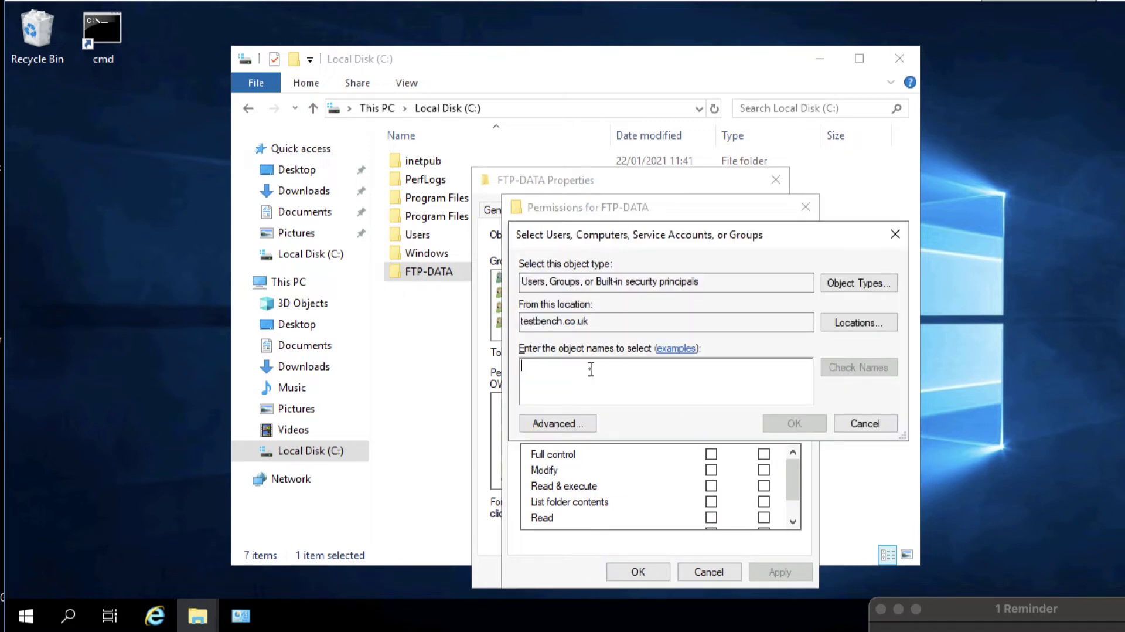
pyautogui.write('FTP')
pyautogui.press('Return')
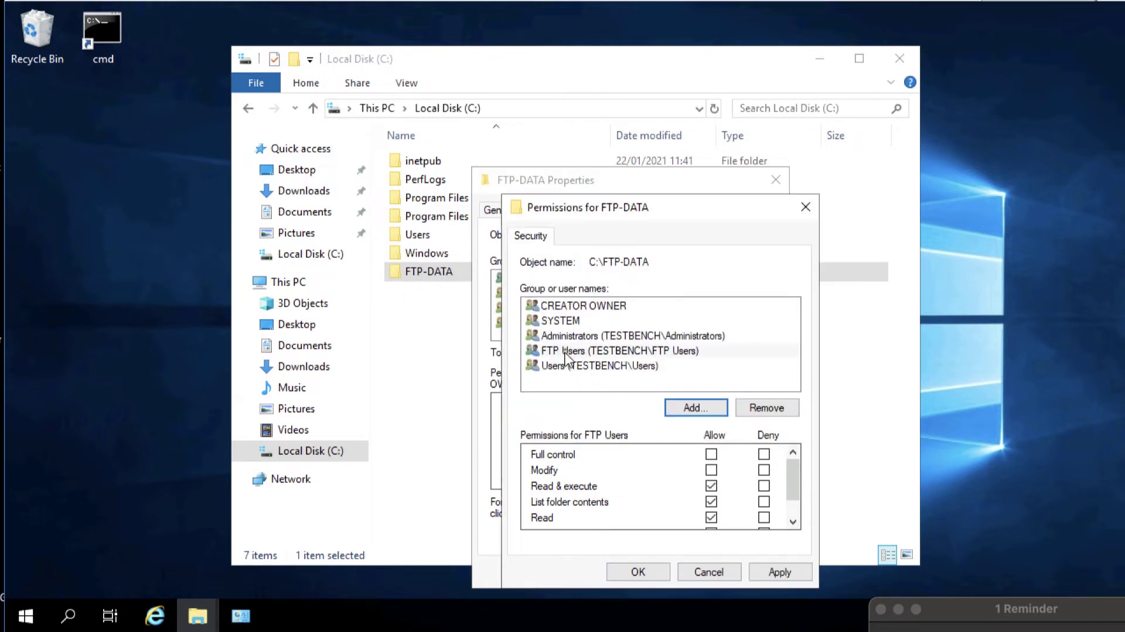
# Allow FTP Users Write permission on FTP-DATA and apply the changes
pyautogui.click(565, 352)
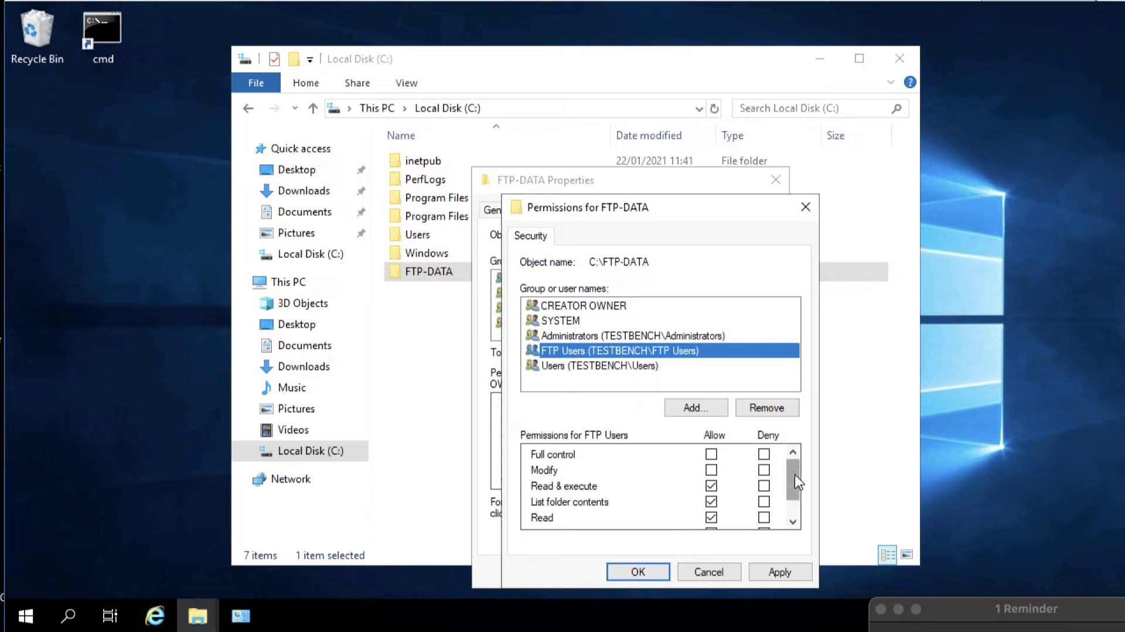
pyautogui.moveTo(799, 482); pyautogui.dragTo(793, 522)
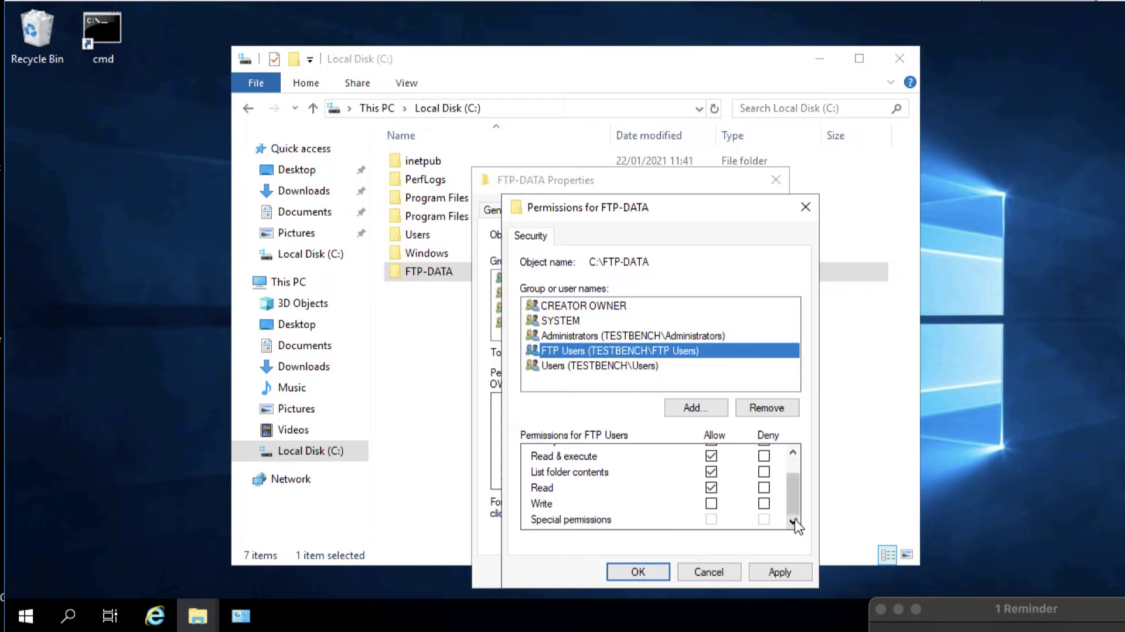
pyautogui.click(711, 503)
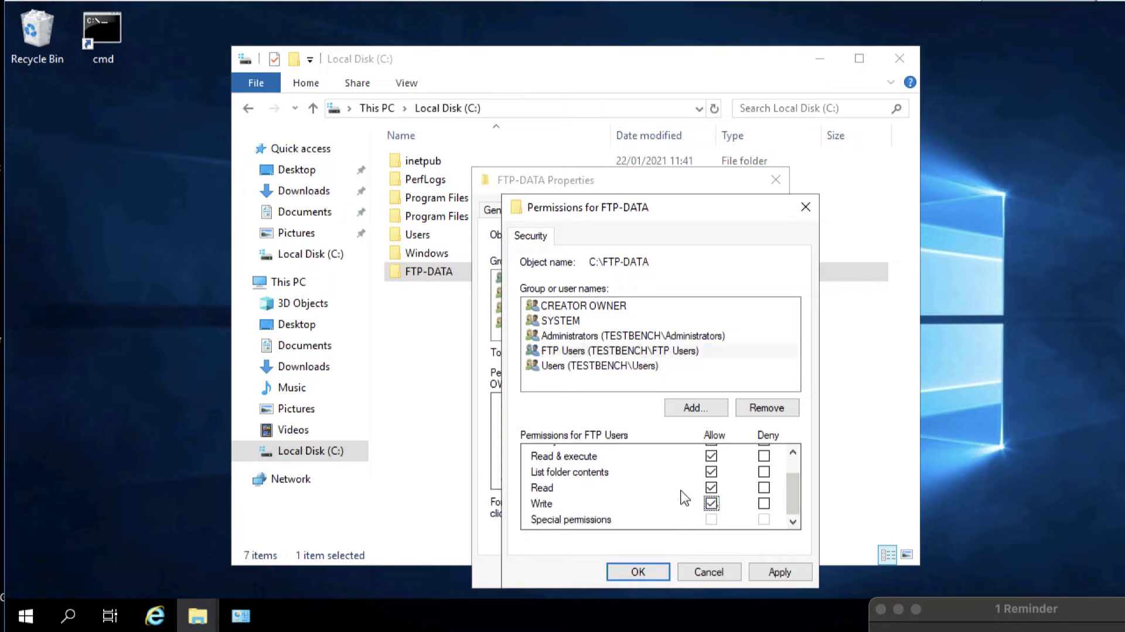
pyautogui.click(772, 571)
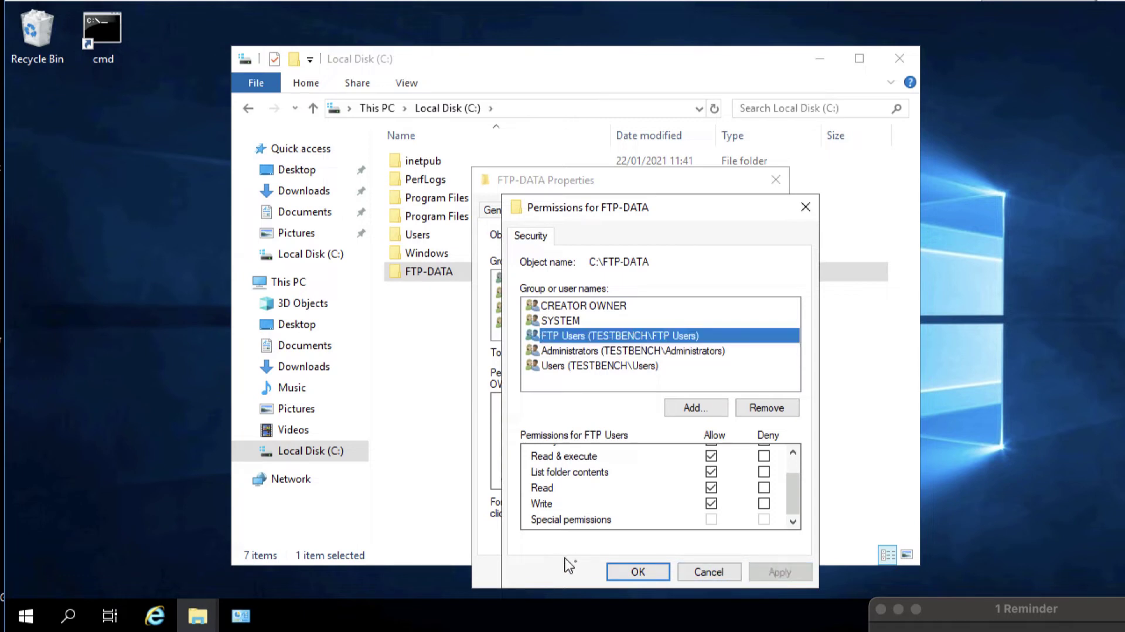
pyautogui.click(633, 571)
pyautogui.click(610, 571)
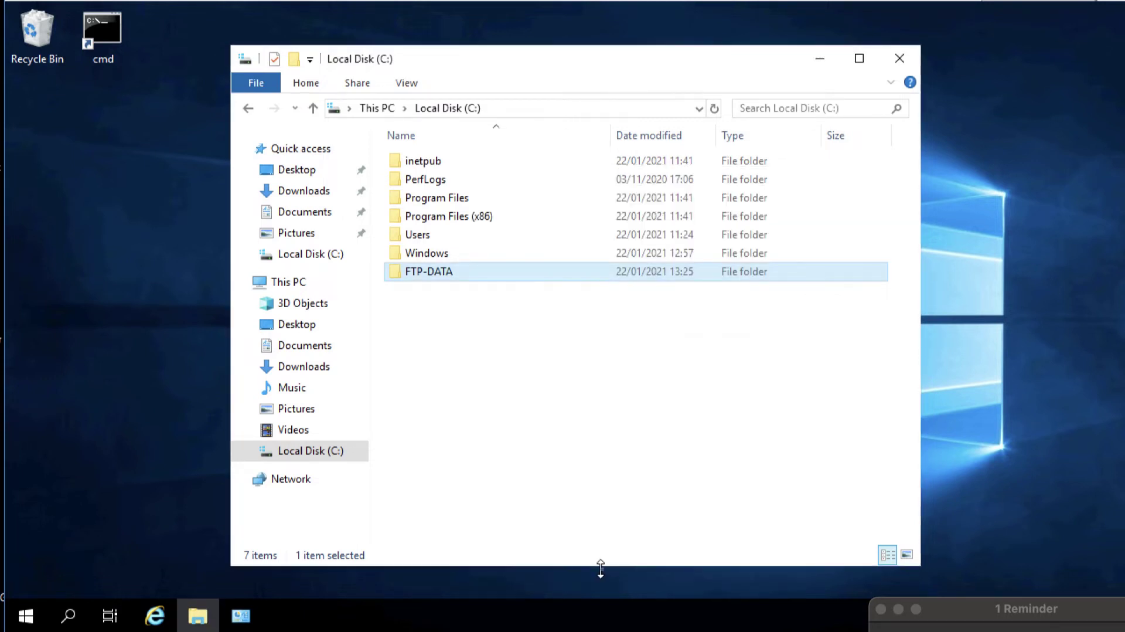
# Close File Explorer and launch IIS Manager from Windows Administrative Tools, maximized
pyautogui.click(890, 61)
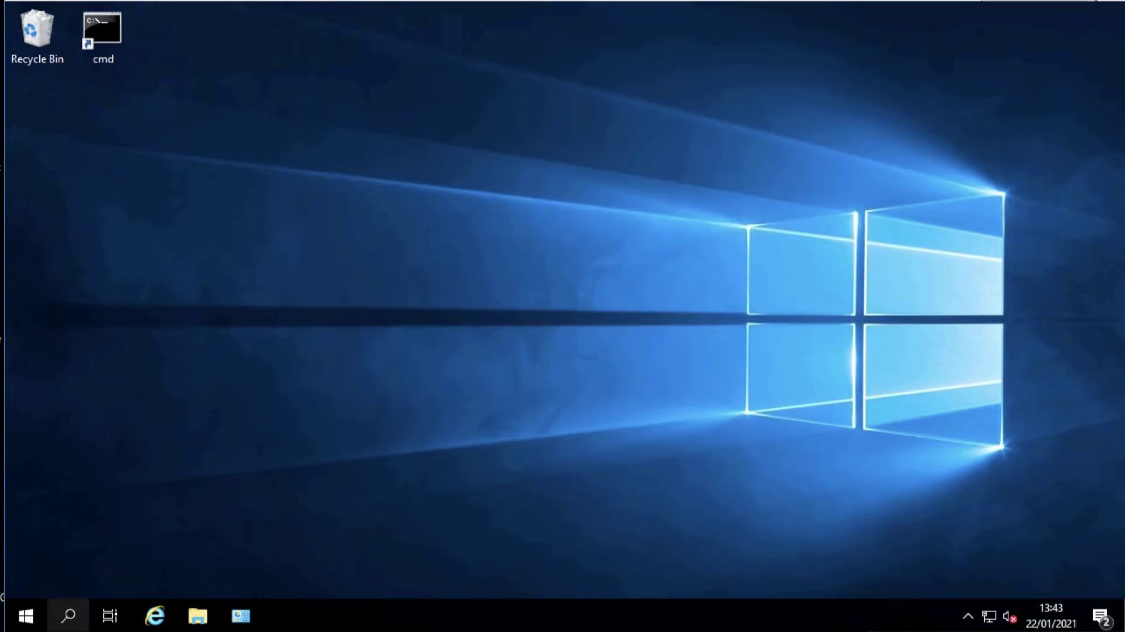
pyautogui.click(25, 617)
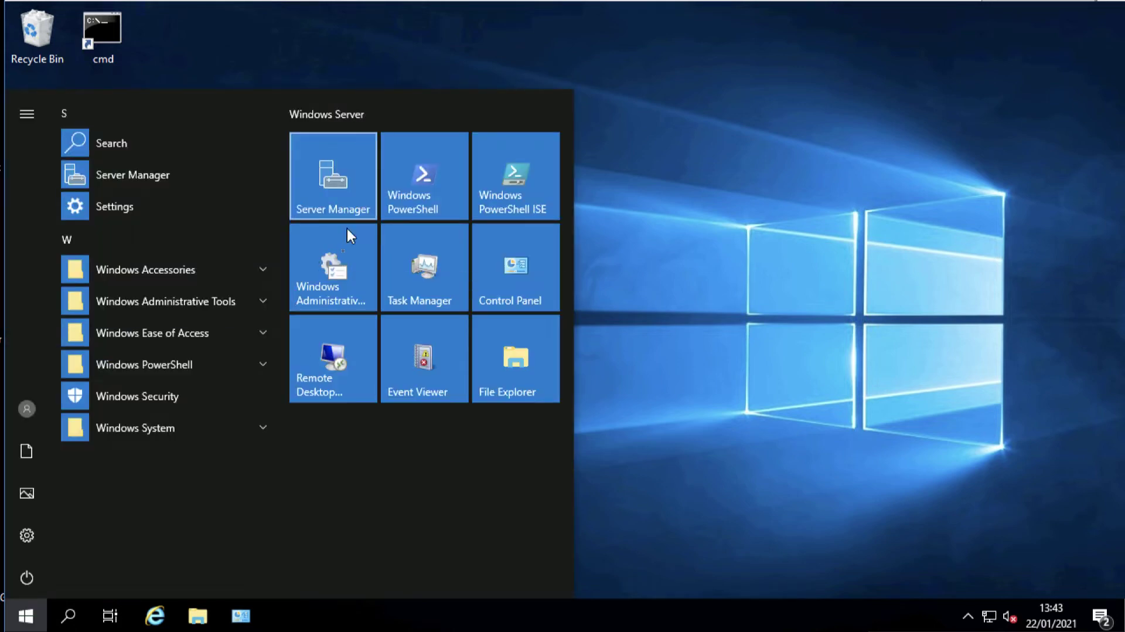
pyautogui.click(342, 255)
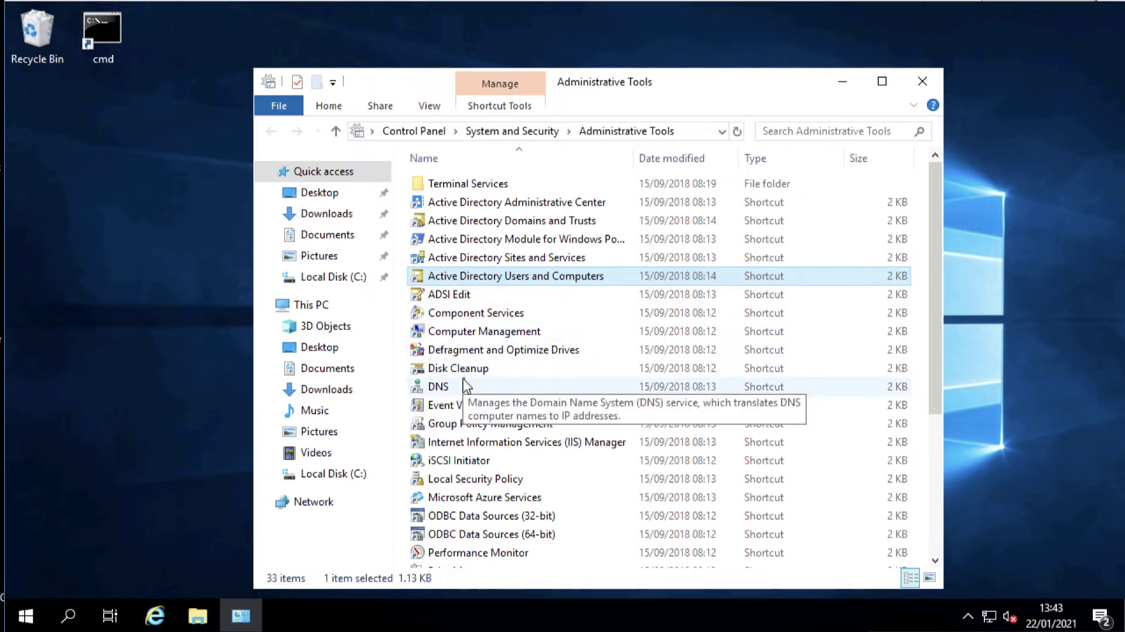
pyautogui.doubleClick(465, 443)
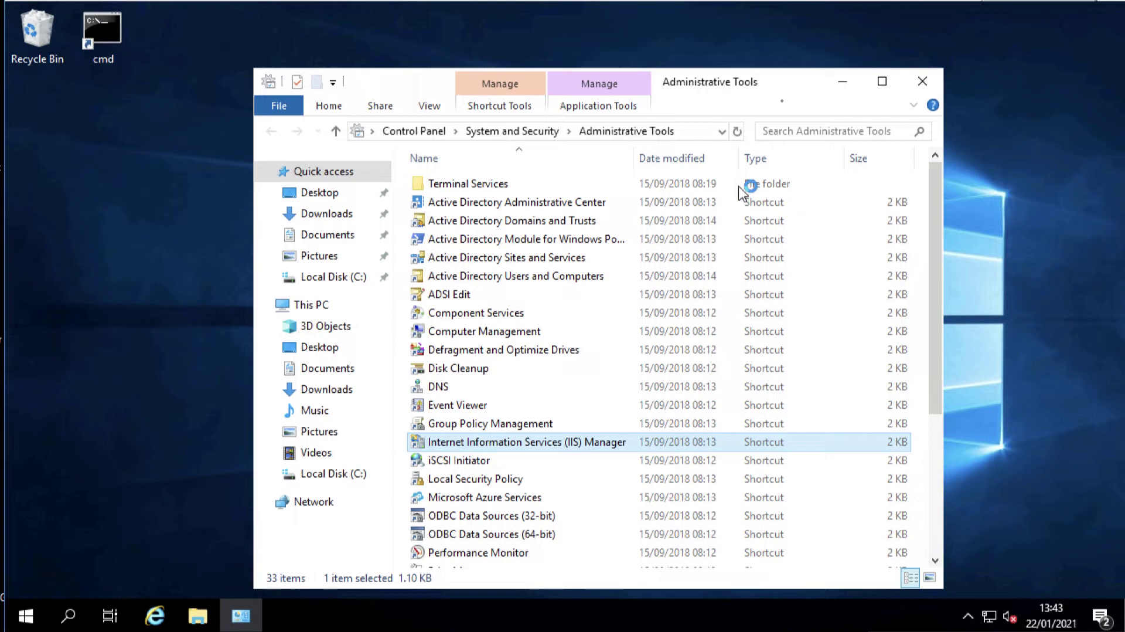
pyautogui.click(924, 87)
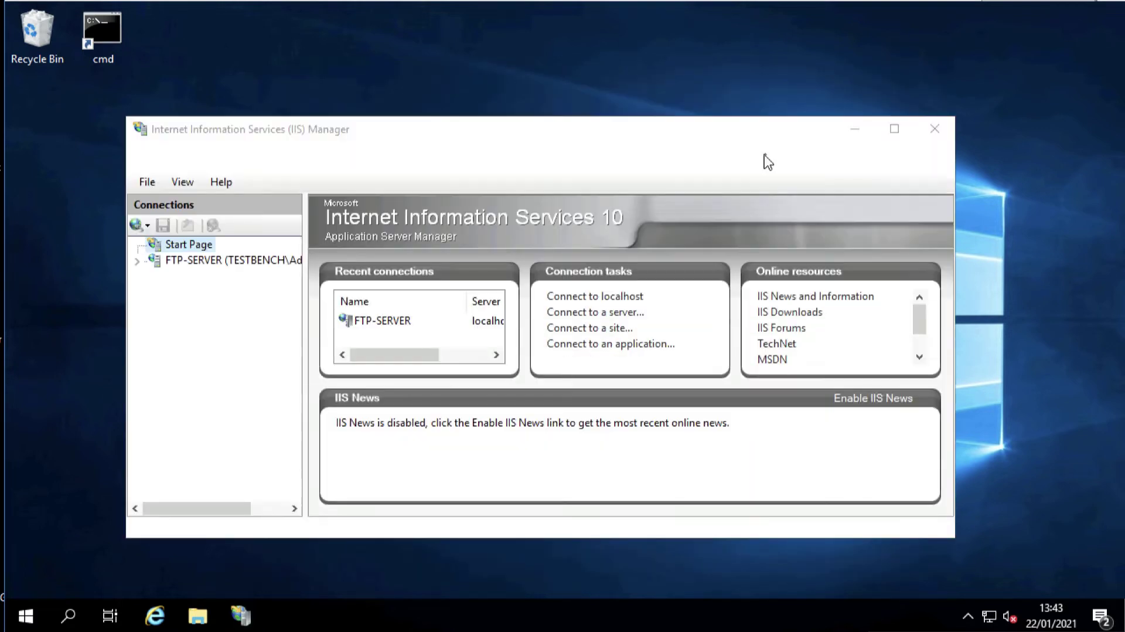
pyautogui.click(896, 128)
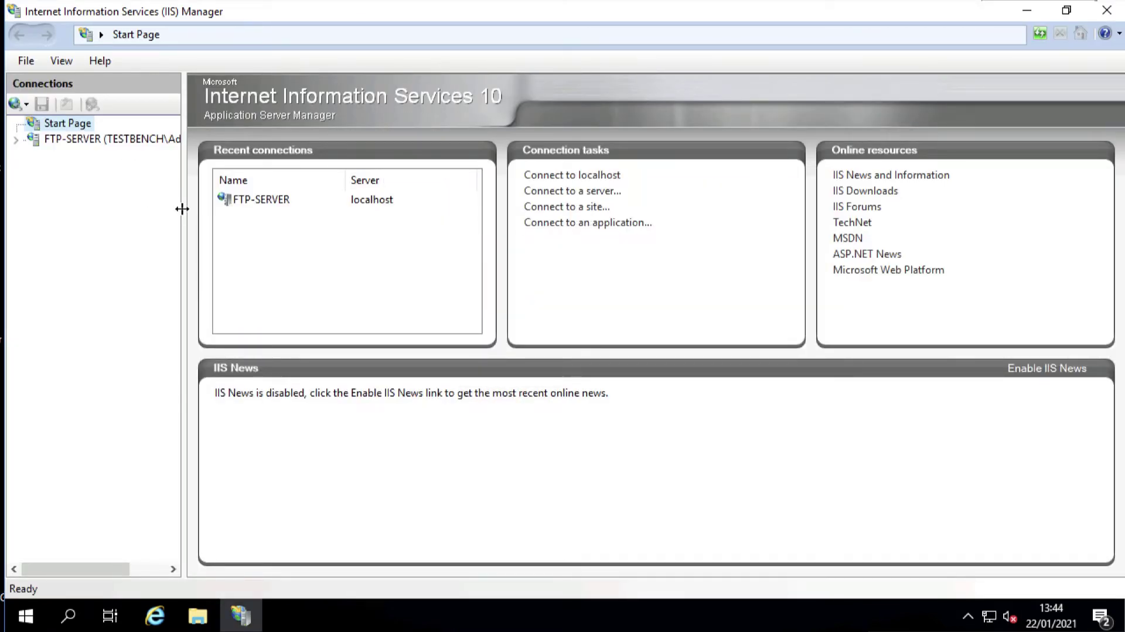
# Widen the Connections pane and expand FTP-SERVER and its Sites node
pyautogui.moveTo(181, 209); pyautogui.dragTo(311, 208)
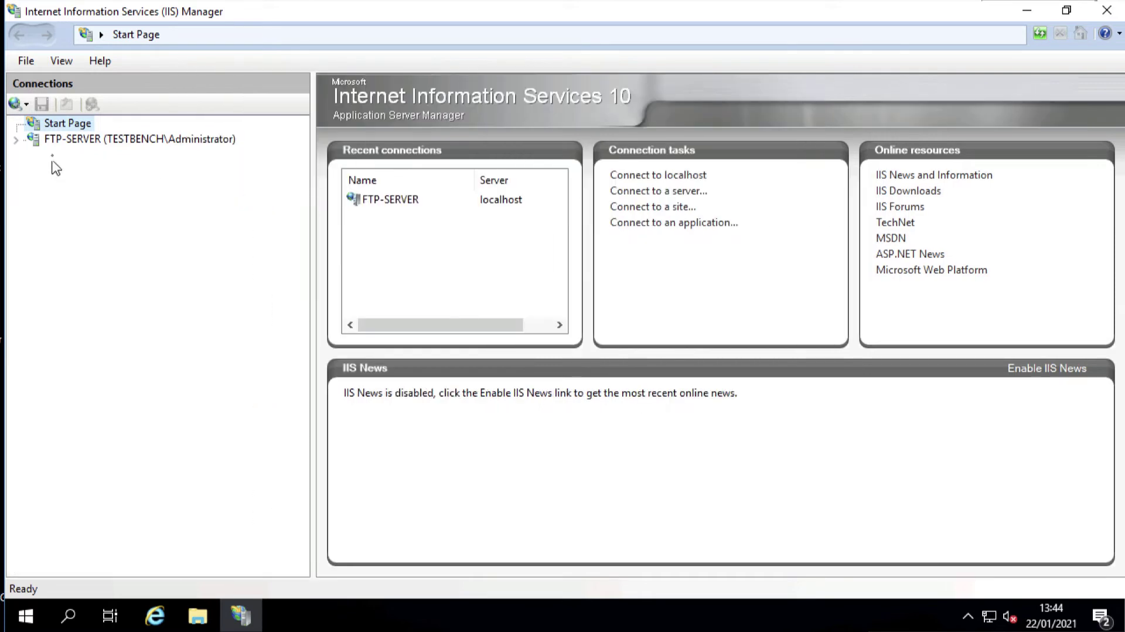
pyautogui.click(15, 140)
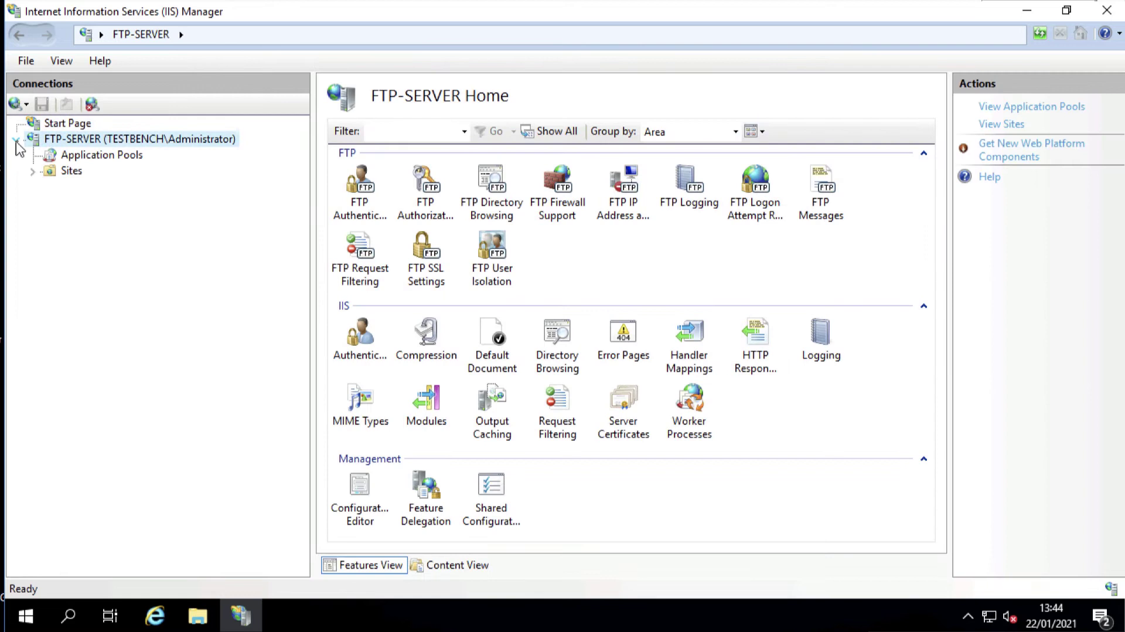
pyautogui.click(33, 171)
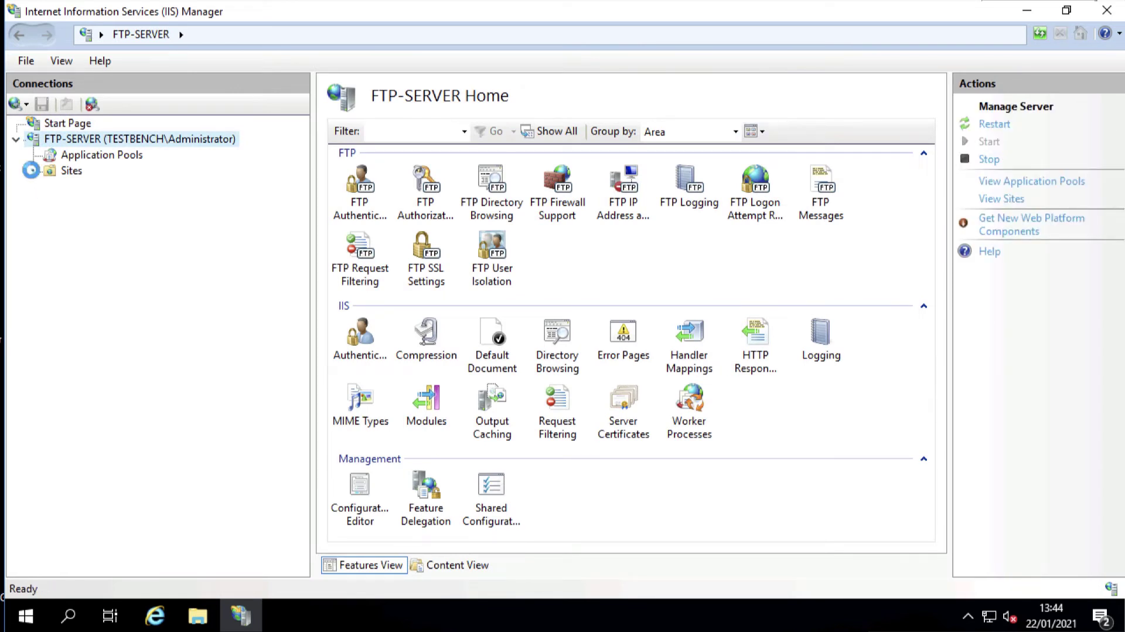
pyautogui.rightClick(61, 170)
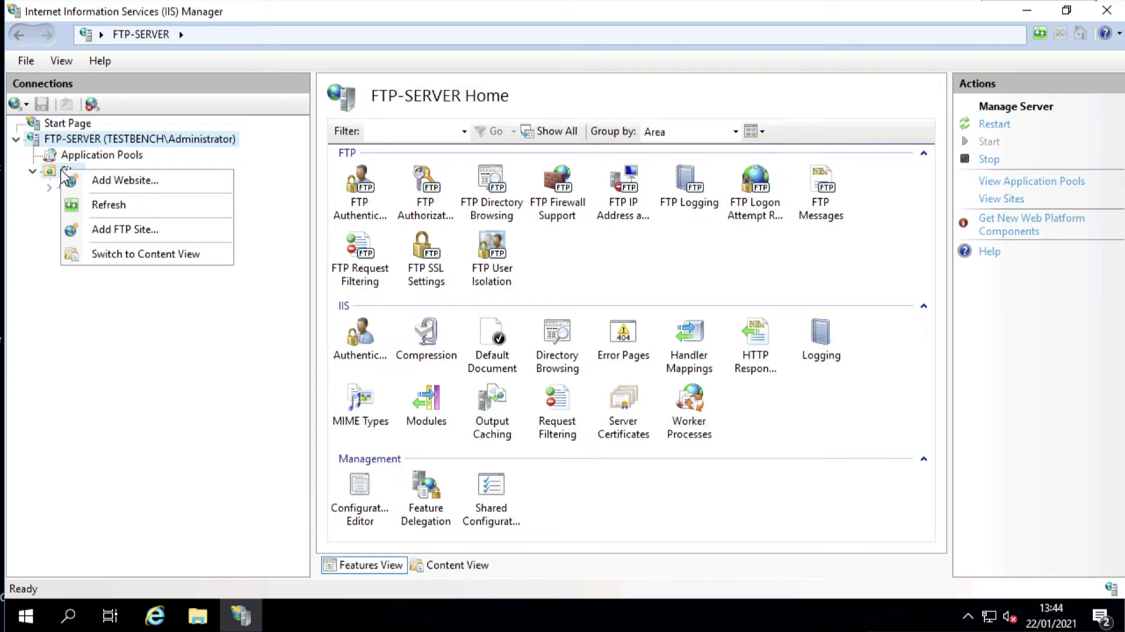
# Start a new FTP site named ftp.testbench.co.uk with physical path C:\FTP-DATA
pyautogui.click(108, 230)
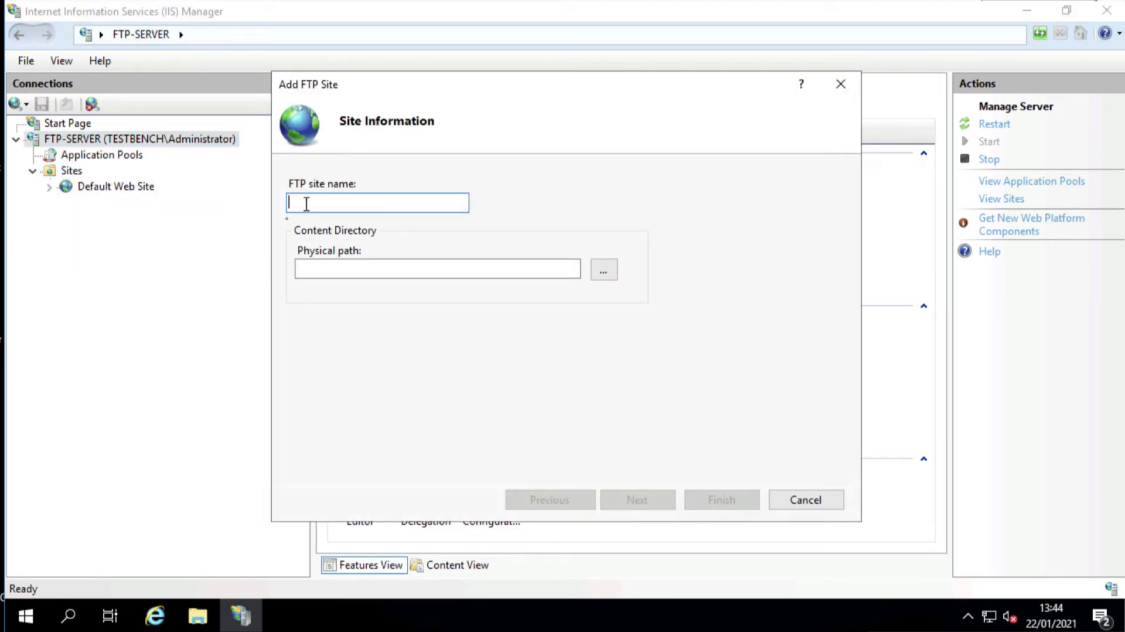
pyautogui.write('ftp.testbench.co.uk')
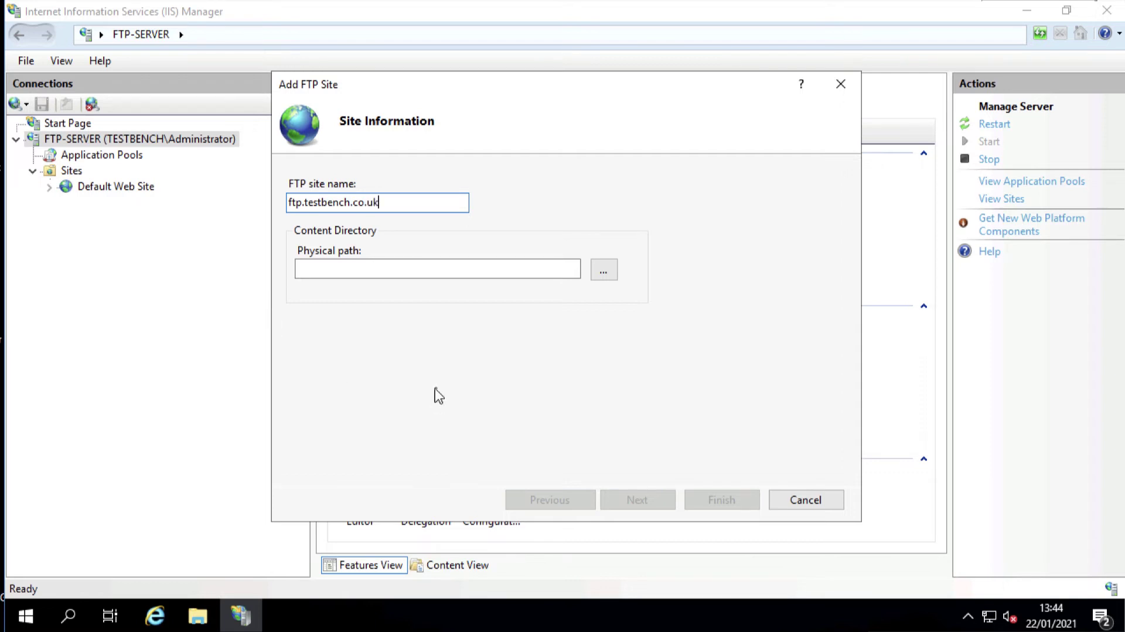
pyautogui.click(603, 271)
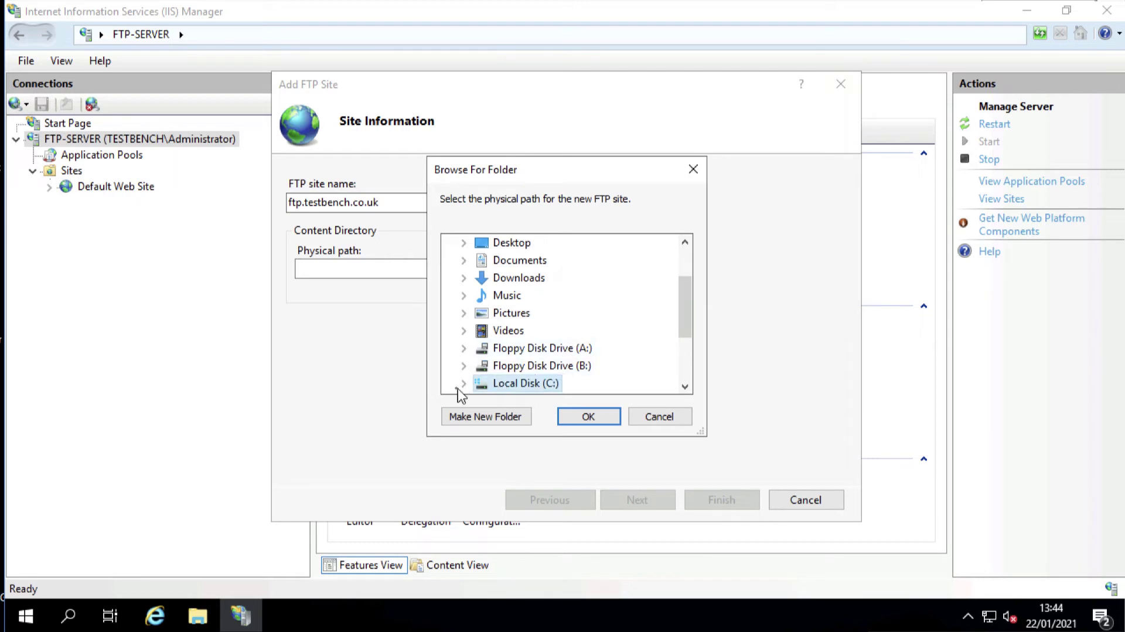
pyautogui.click(463, 383)
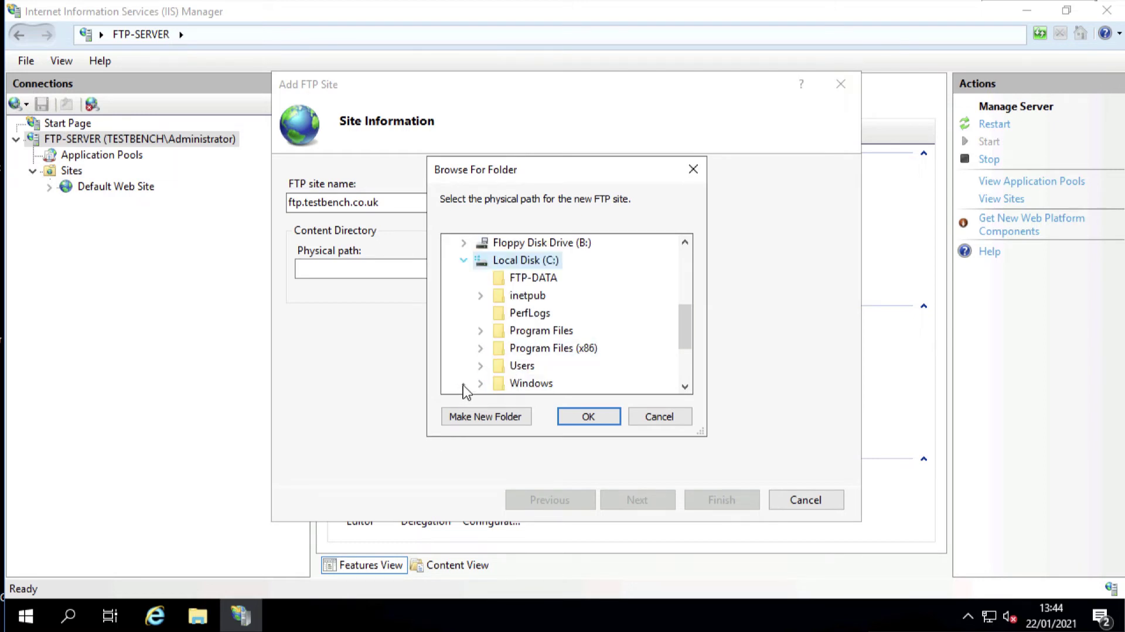
pyautogui.click(525, 278)
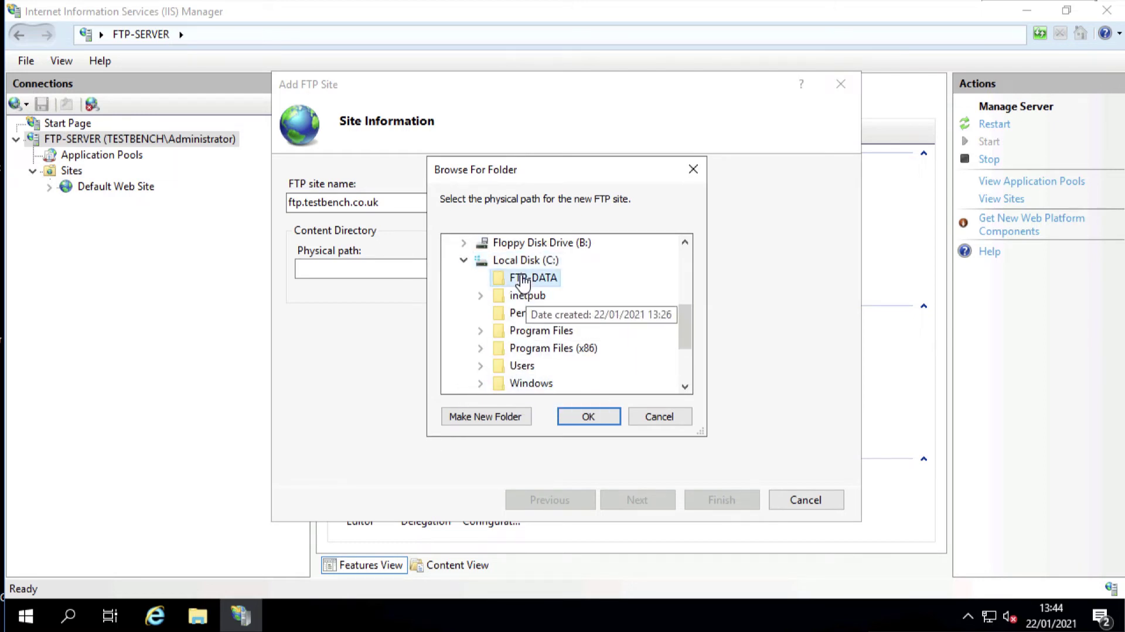
pyautogui.click(580, 417)
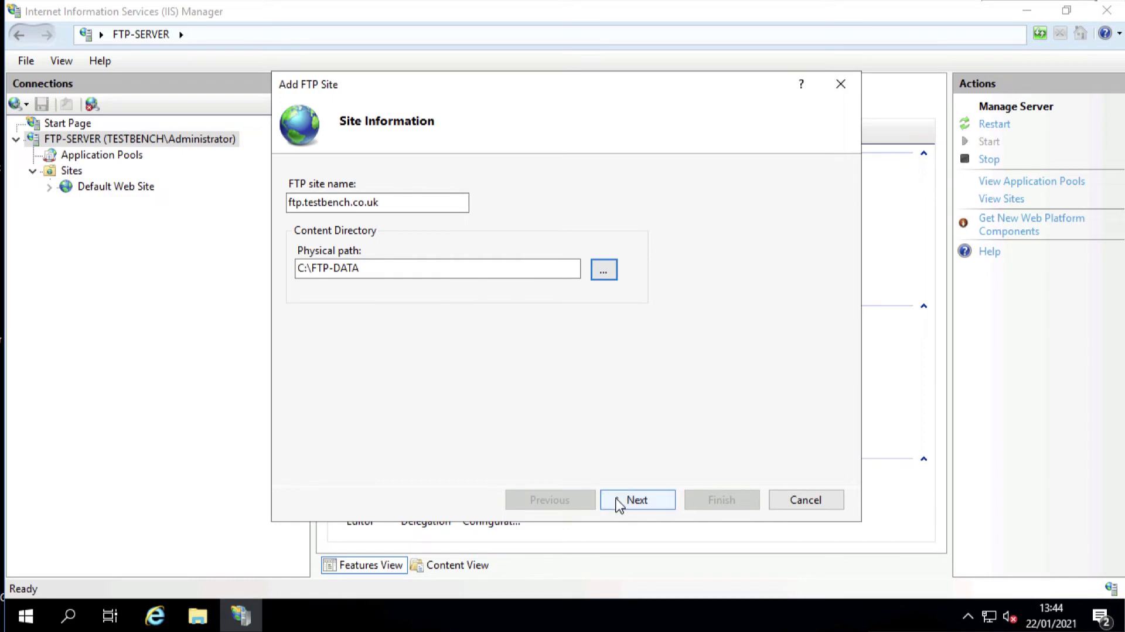
pyautogui.click(622, 502)
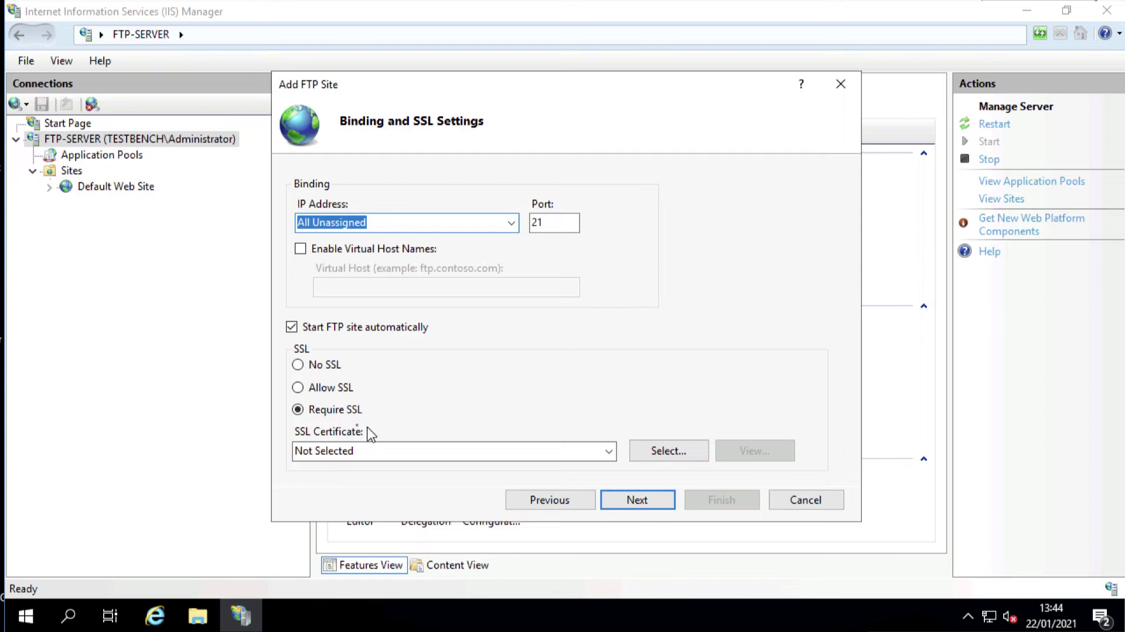
# Set SSL to Allow using the FTP-Server.testbench.co.uk certificate
pyautogui.click(299, 388)
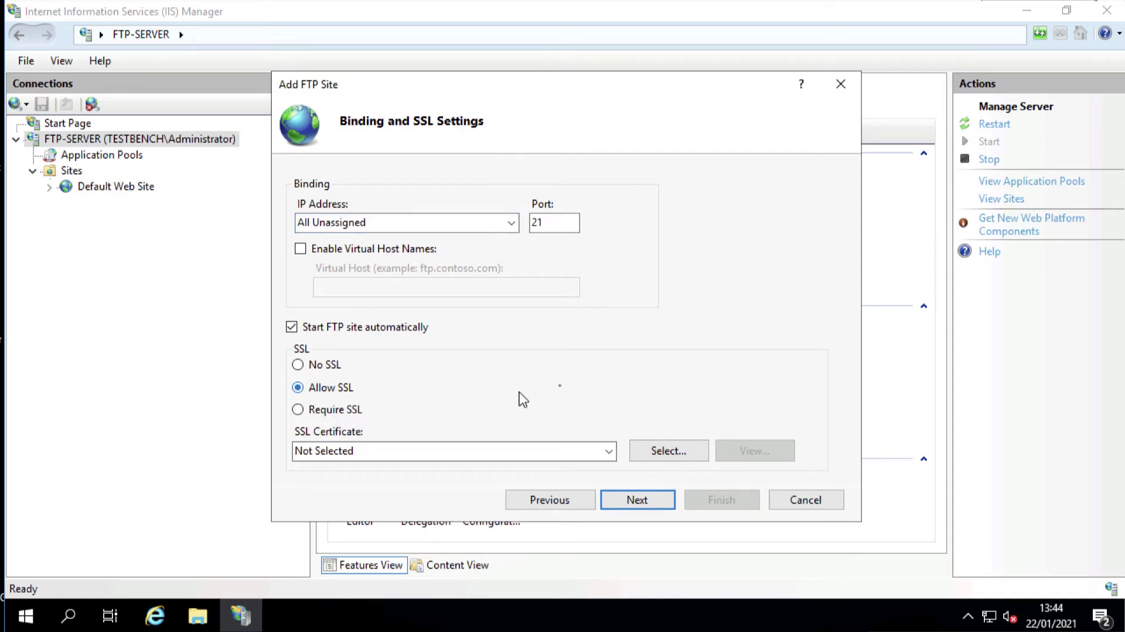
pyautogui.click(373, 454)
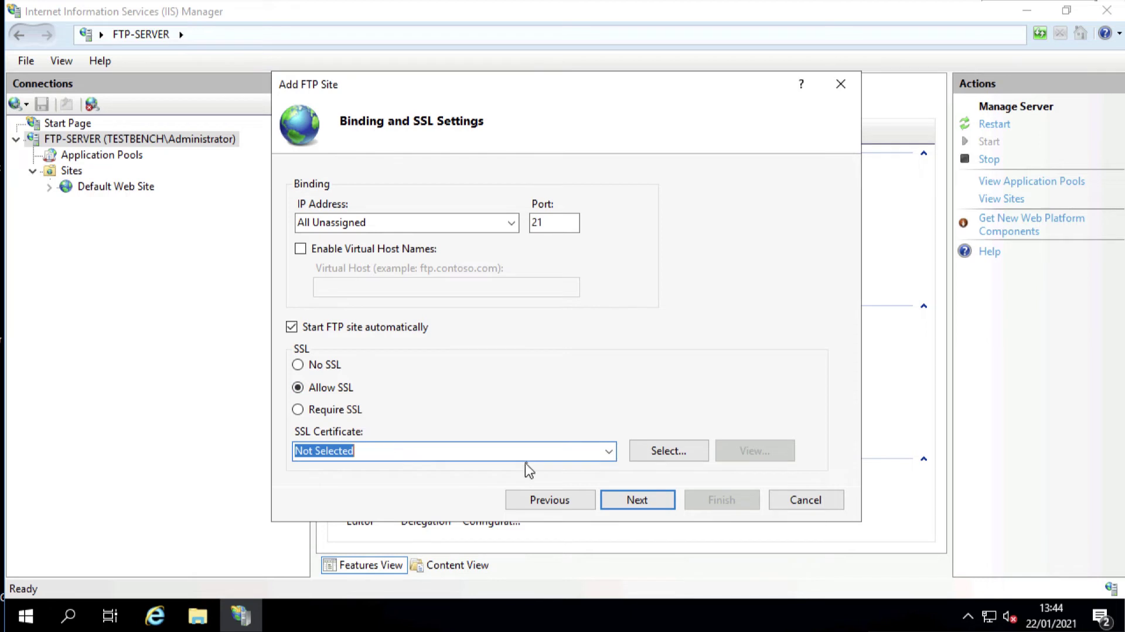
pyautogui.click(610, 452)
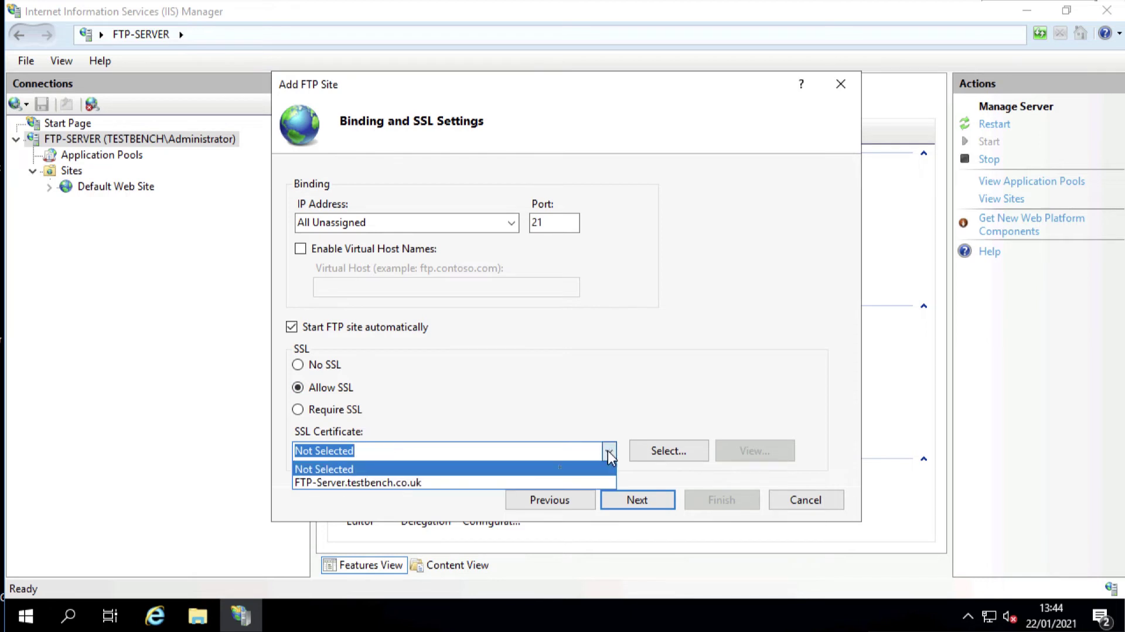
pyautogui.click(512, 485)
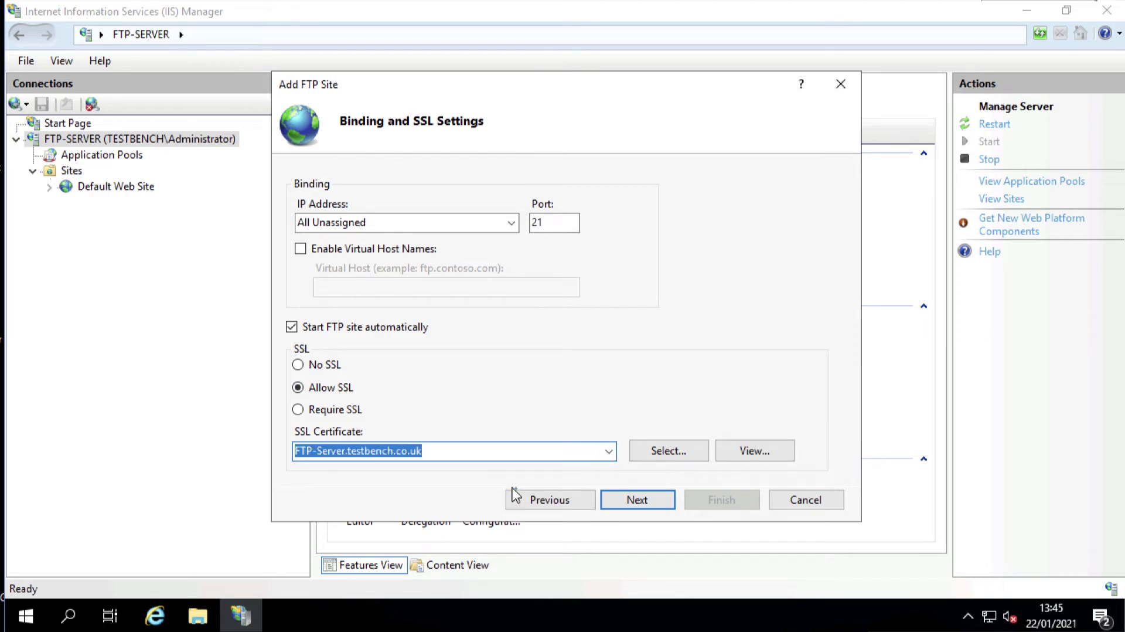
# Enable Basic authentication and give the FTP Users group Read and Write access
pyautogui.click(639, 500)
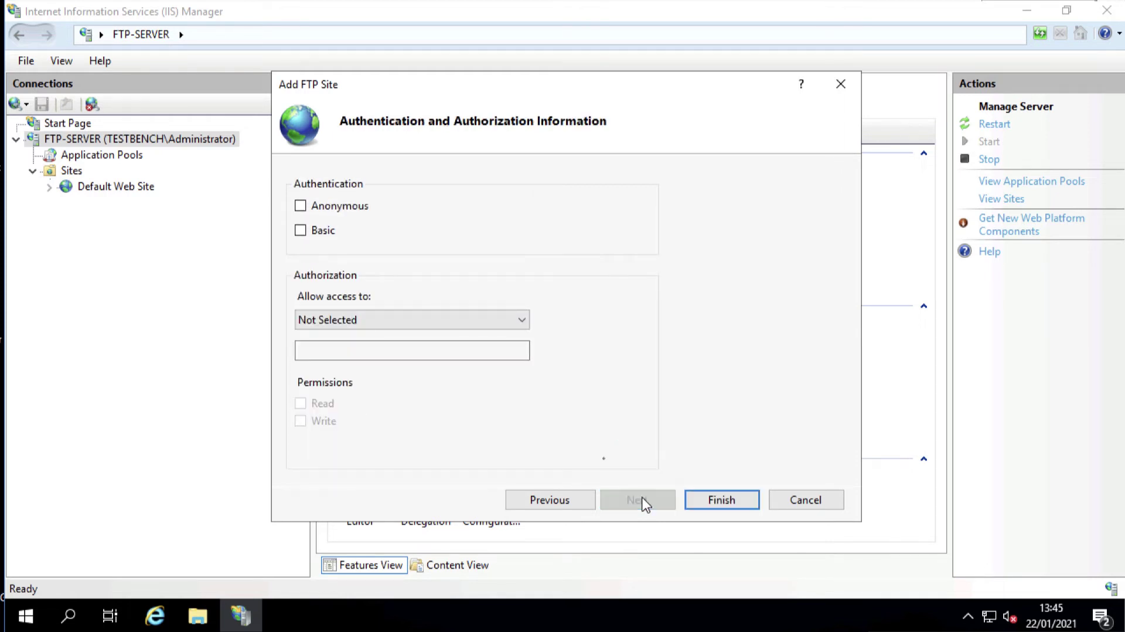
pyautogui.click(301, 231)
pyautogui.click(409, 320)
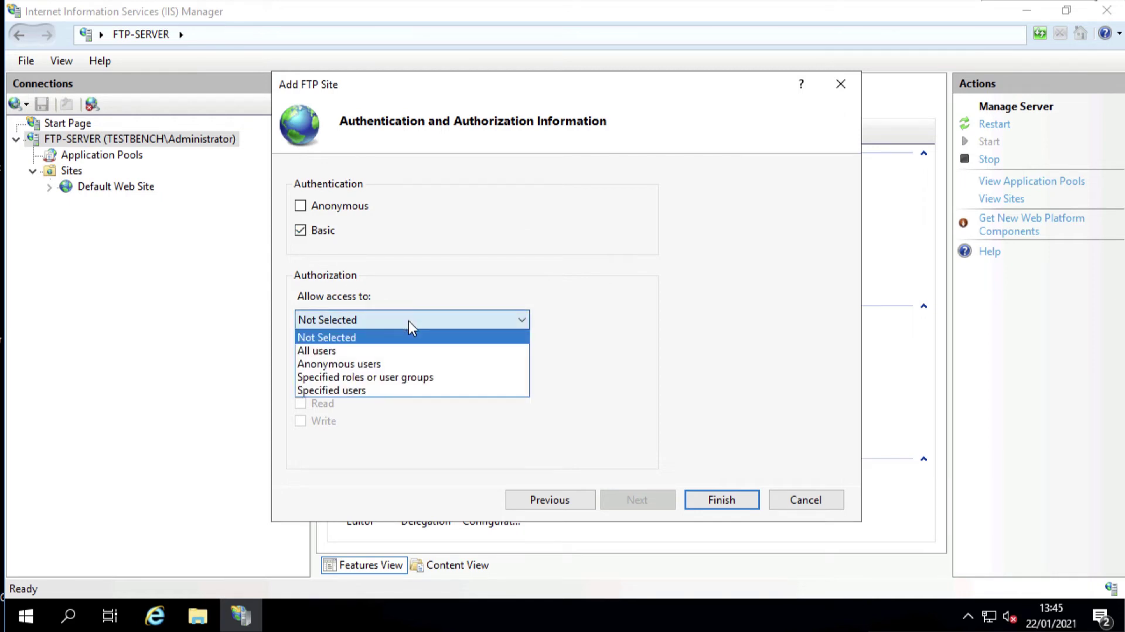
pyautogui.click(394, 378)
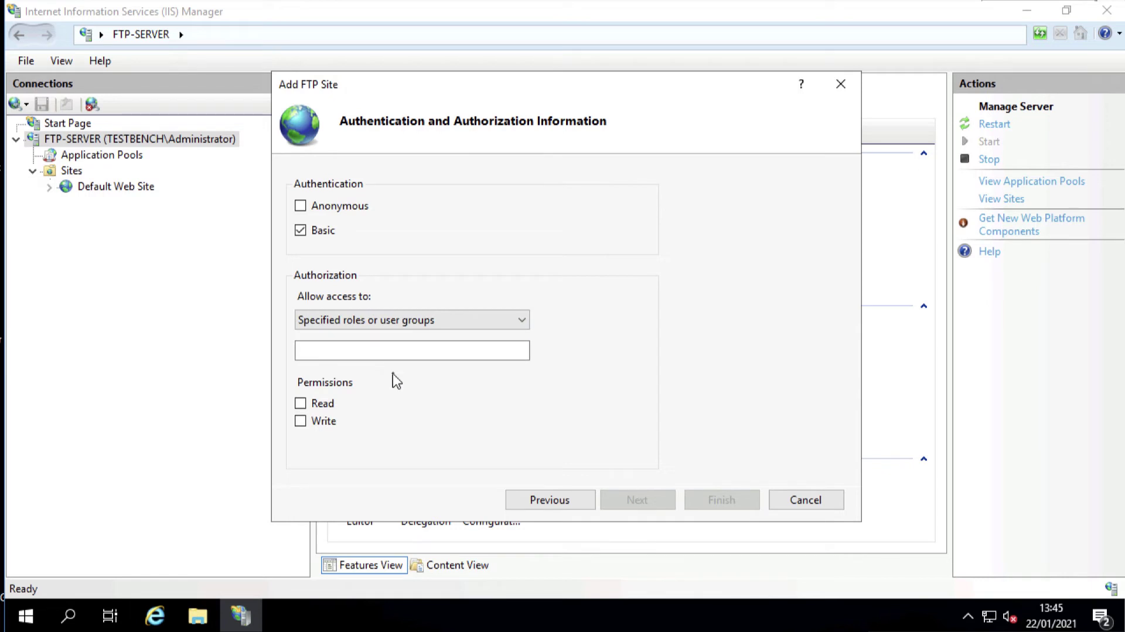
pyautogui.click(317, 351)
pyautogui.click(301, 404)
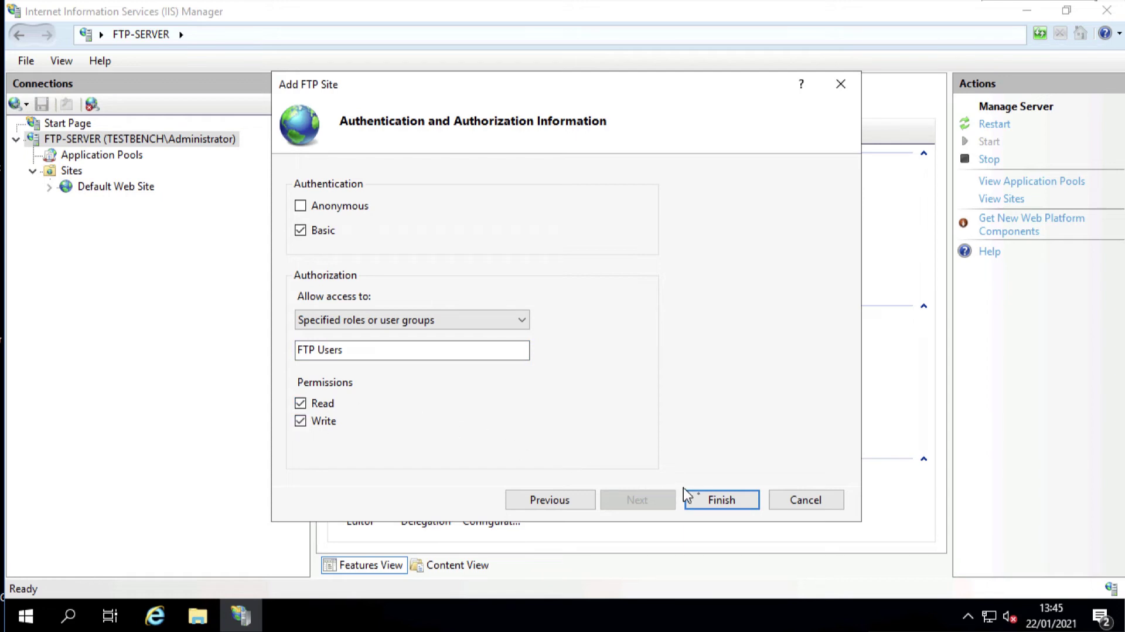
# Finish the wizard, select the new ftp.testbench.co.uk site under Sites, and minimize IIS Manager
pyautogui.click(708, 498)
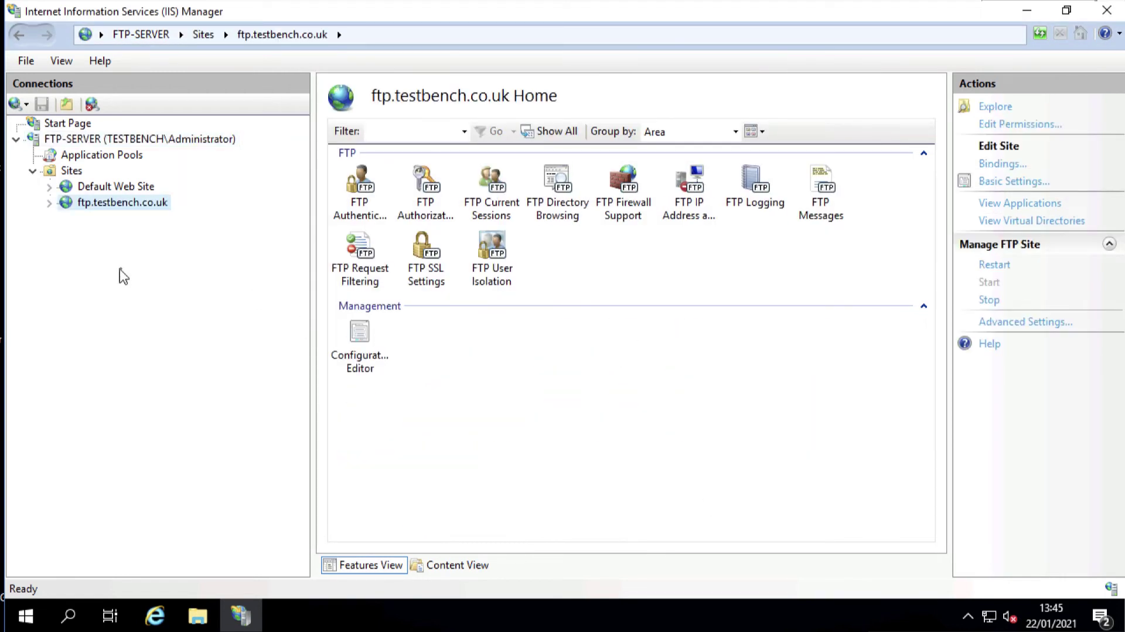
pyautogui.click(50, 204)
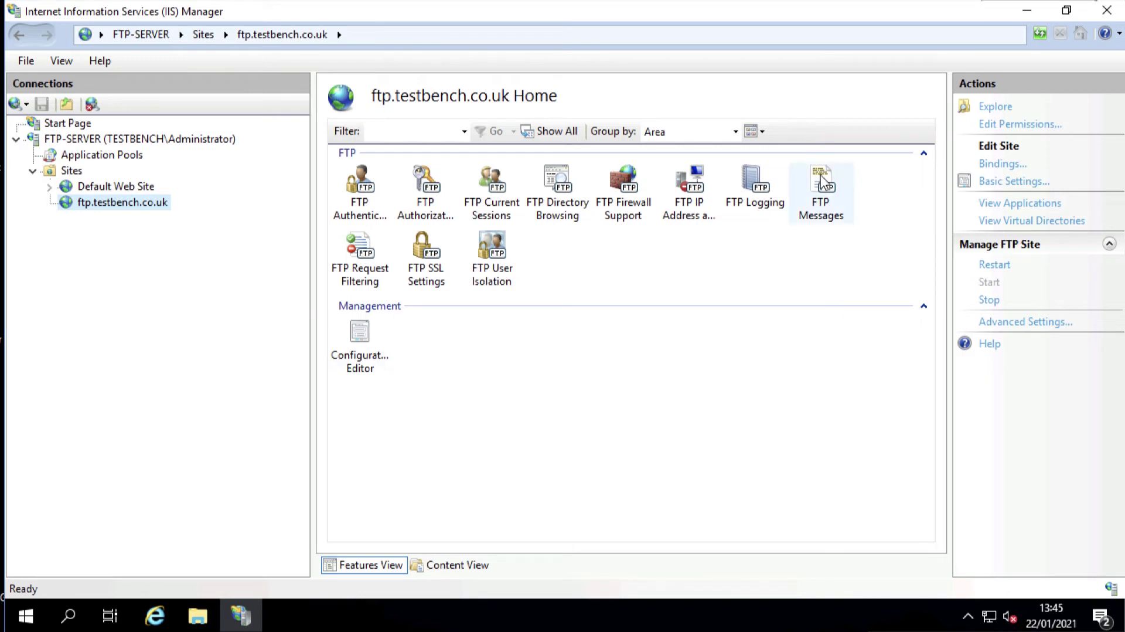
pyautogui.click(1024, 13)
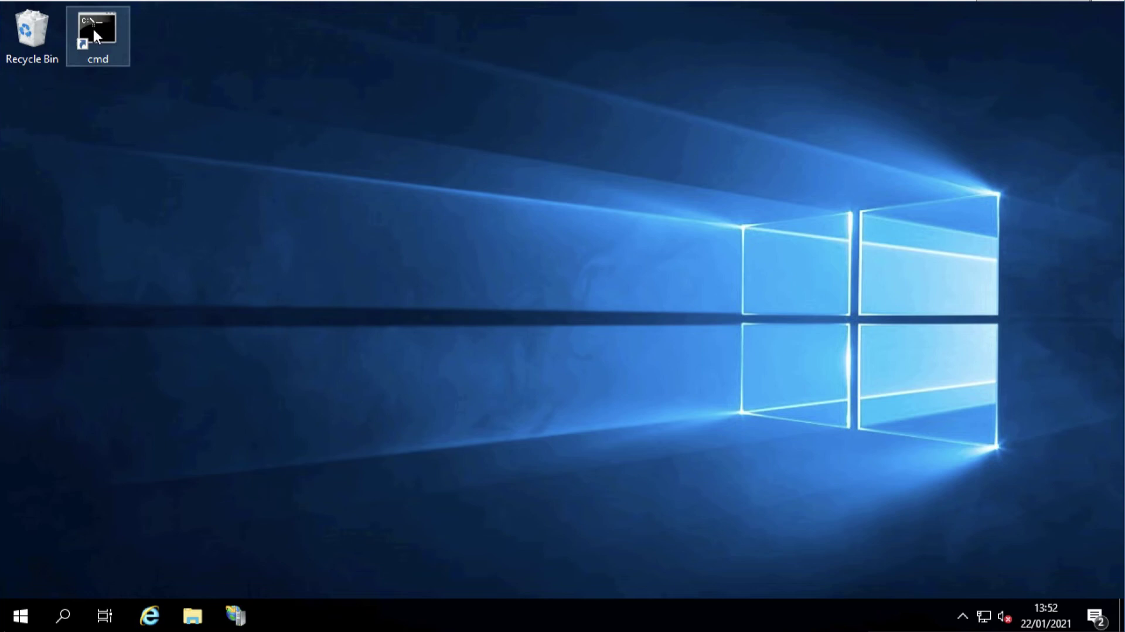
# Run firewall.cpl from an administrator Command Prompt to bring up Windows Defender Firewall
pyautogui.click(85, 16)
pyautogui.doubleClick(80, 15)
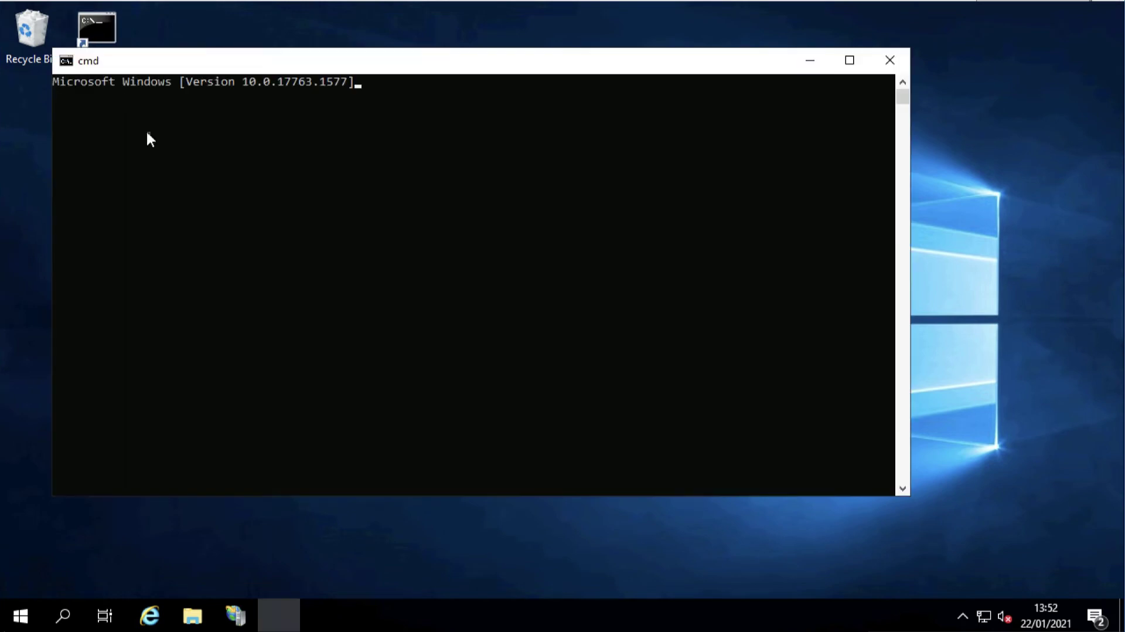
pyautogui.click(181, 189)
pyautogui.write('firewall.cpl')
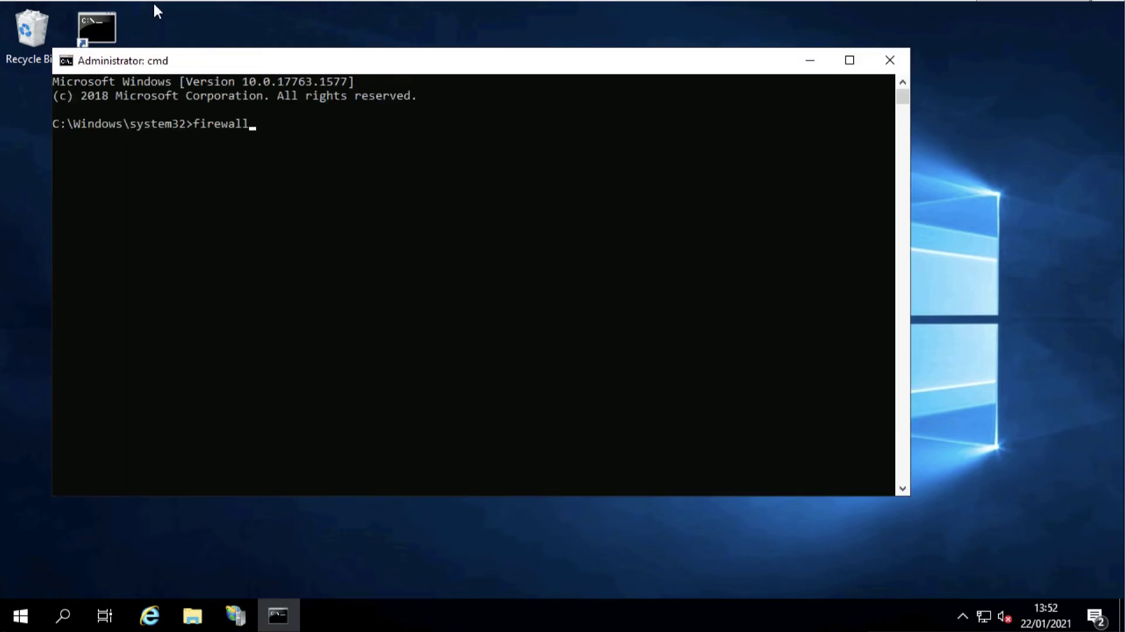
pyautogui.press('Return')
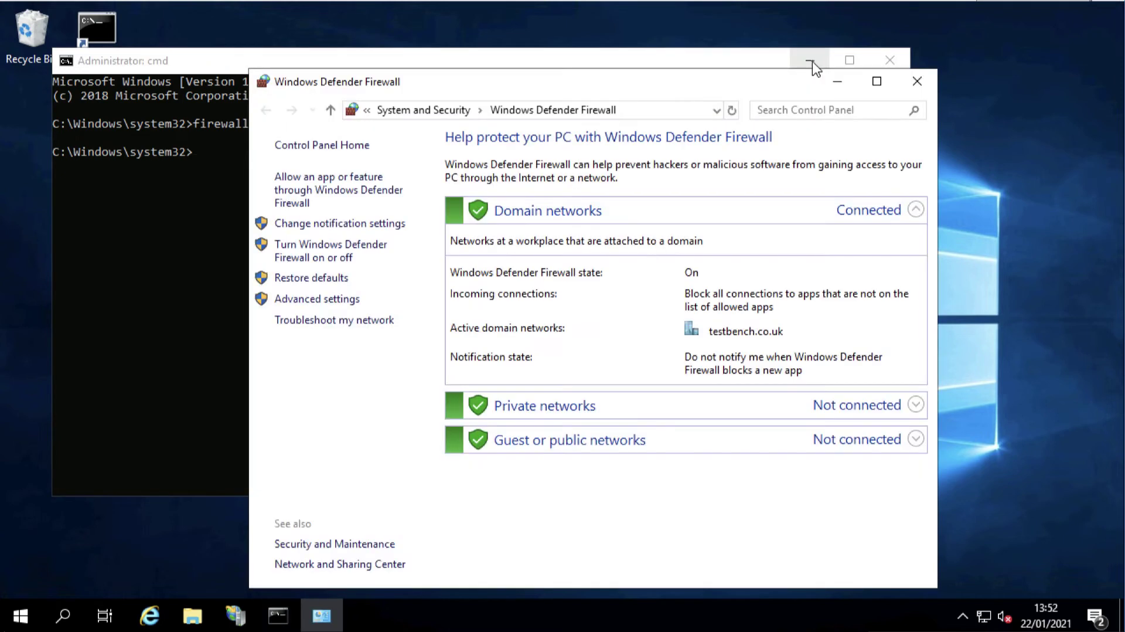
pyautogui.click(811, 61)
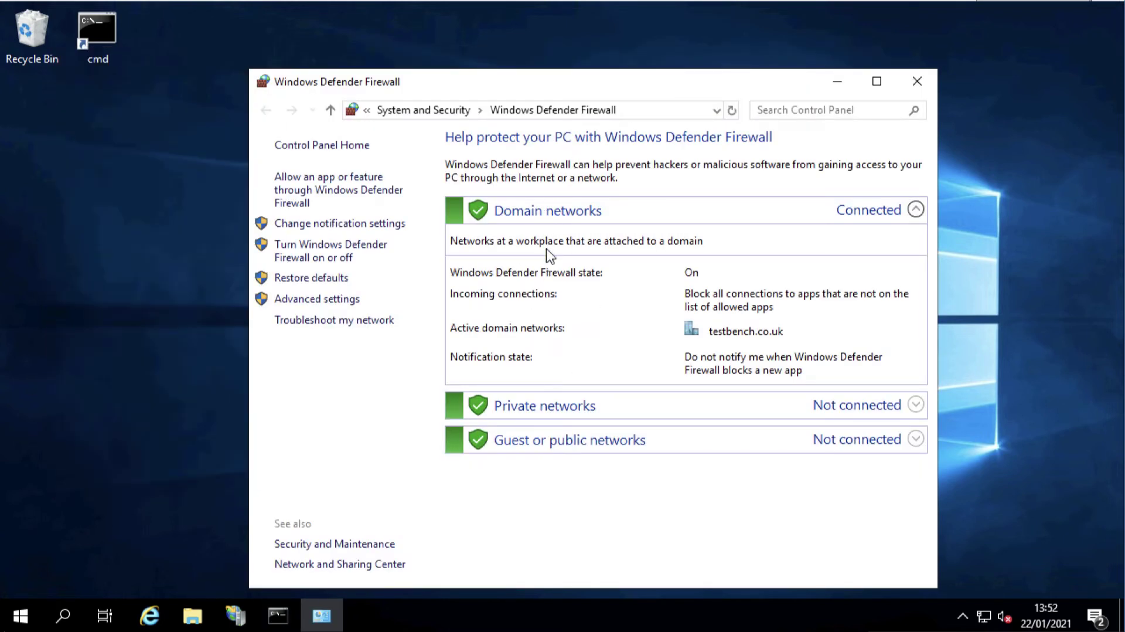
pyautogui.click(353, 193)
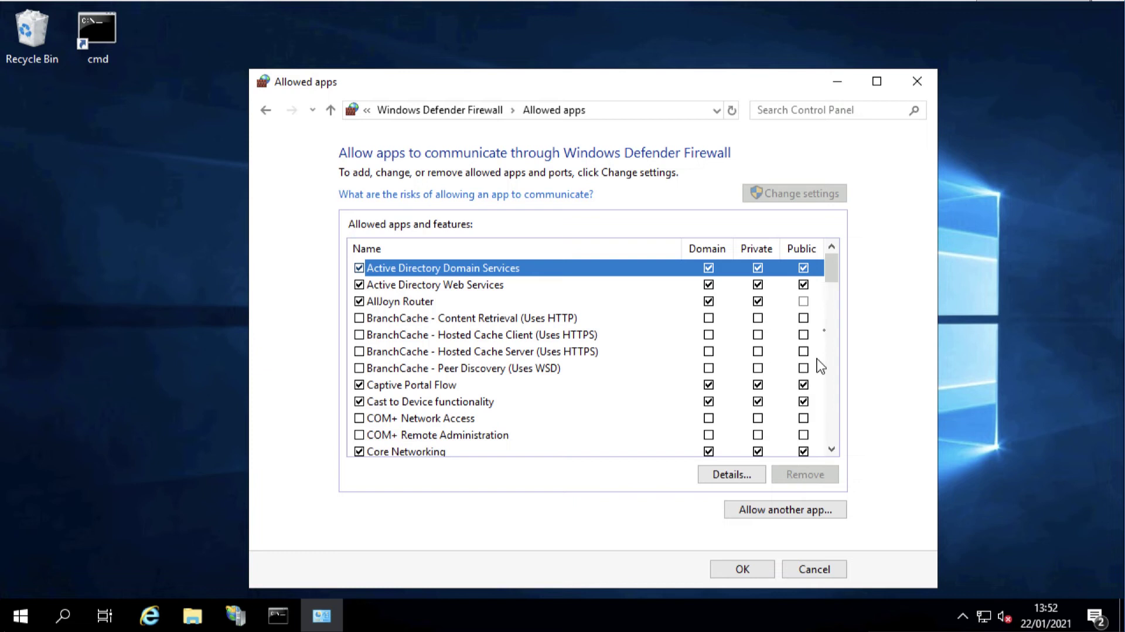
pyautogui.moveTo(832, 272); pyautogui.dragTo(833, 332)
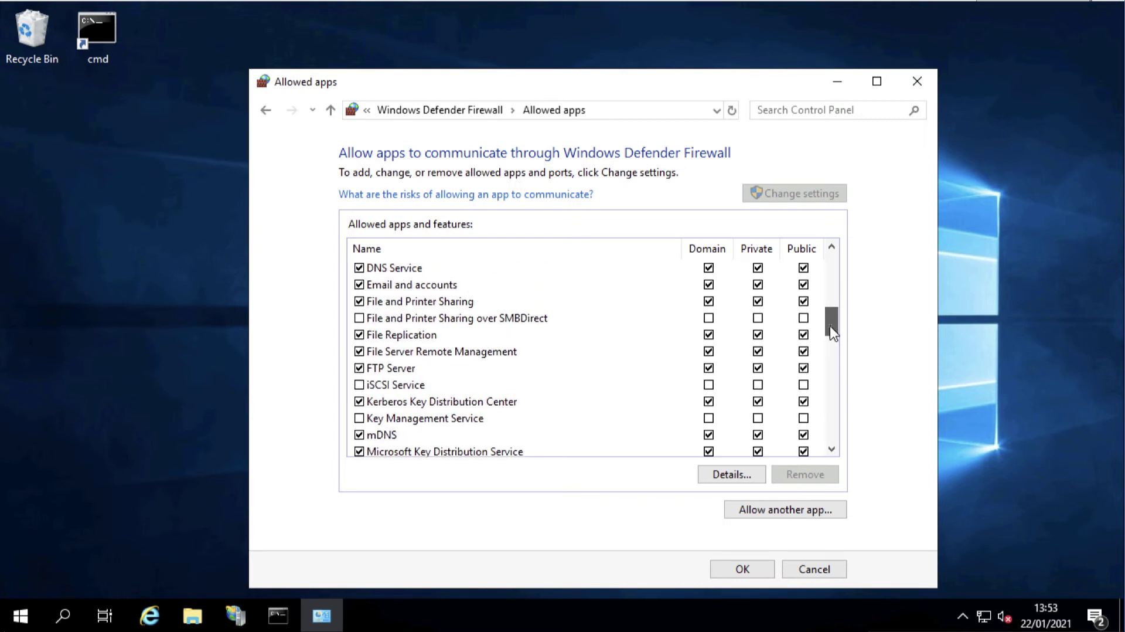
pyautogui.click(423, 371)
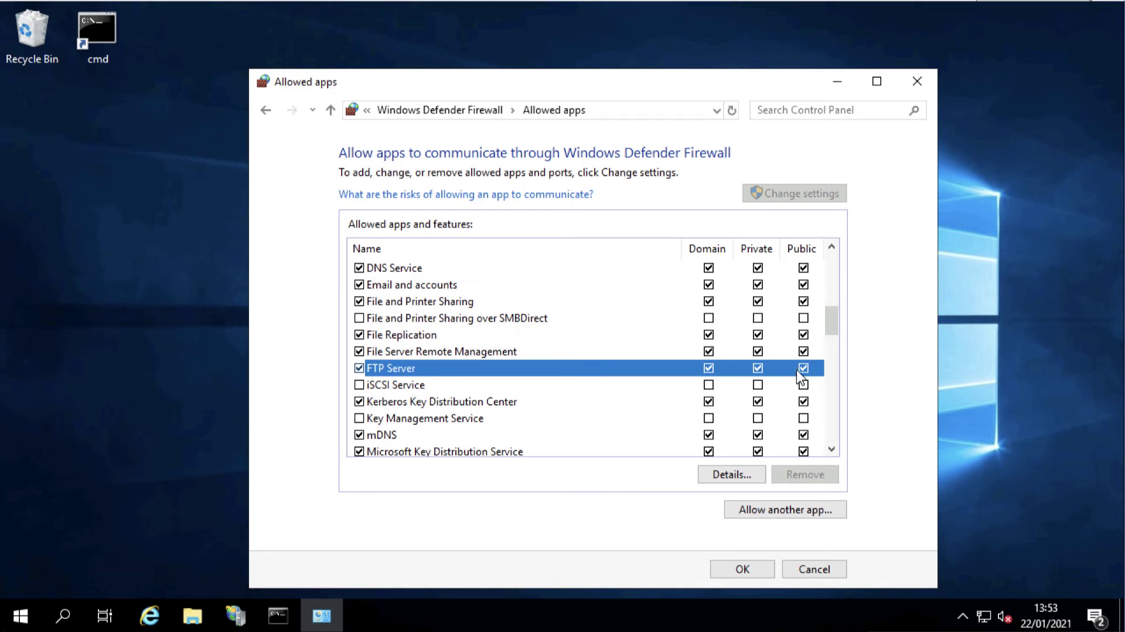
pyautogui.click(729, 569)
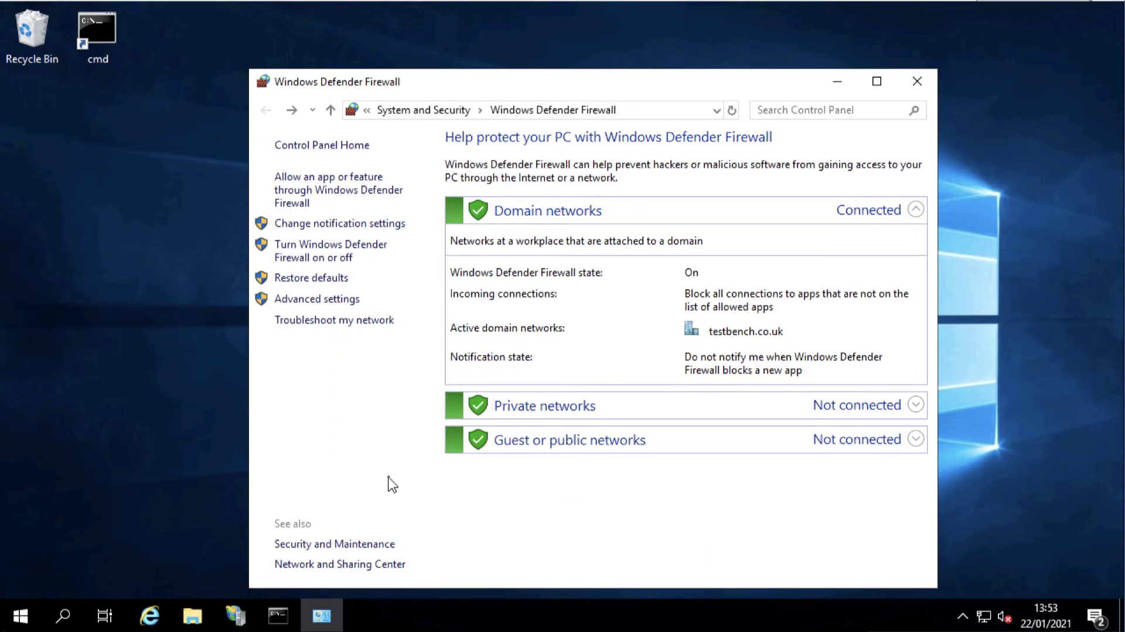
# Open the advanced firewall settings and scroll the Inbound Rules list to the FTP rules
pyautogui.click(317, 300)
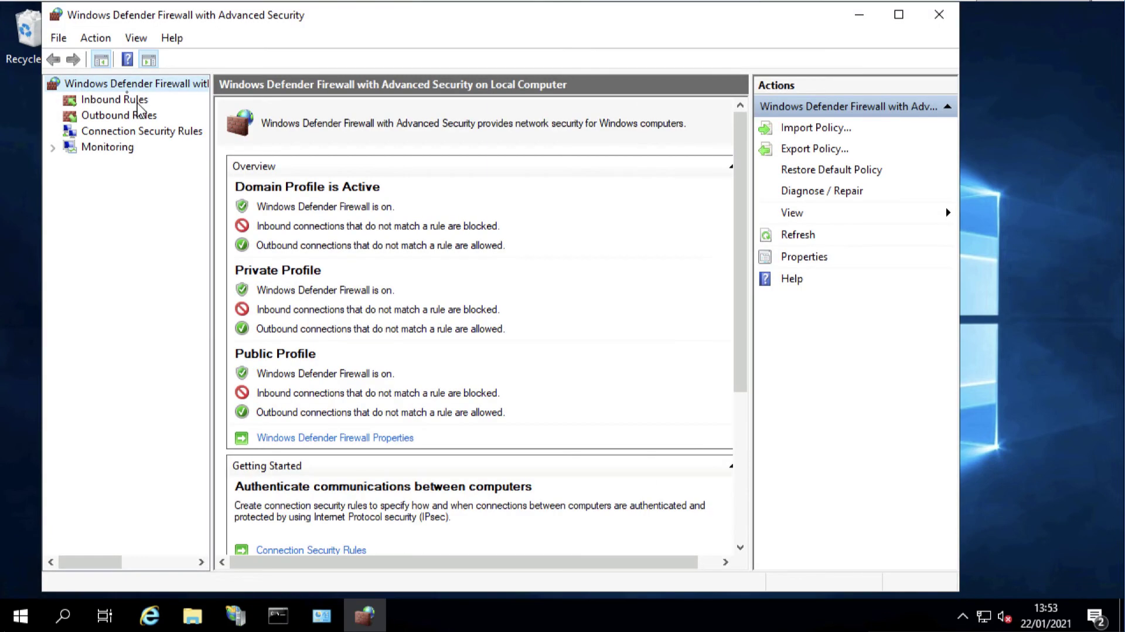
pyautogui.click(90, 103)
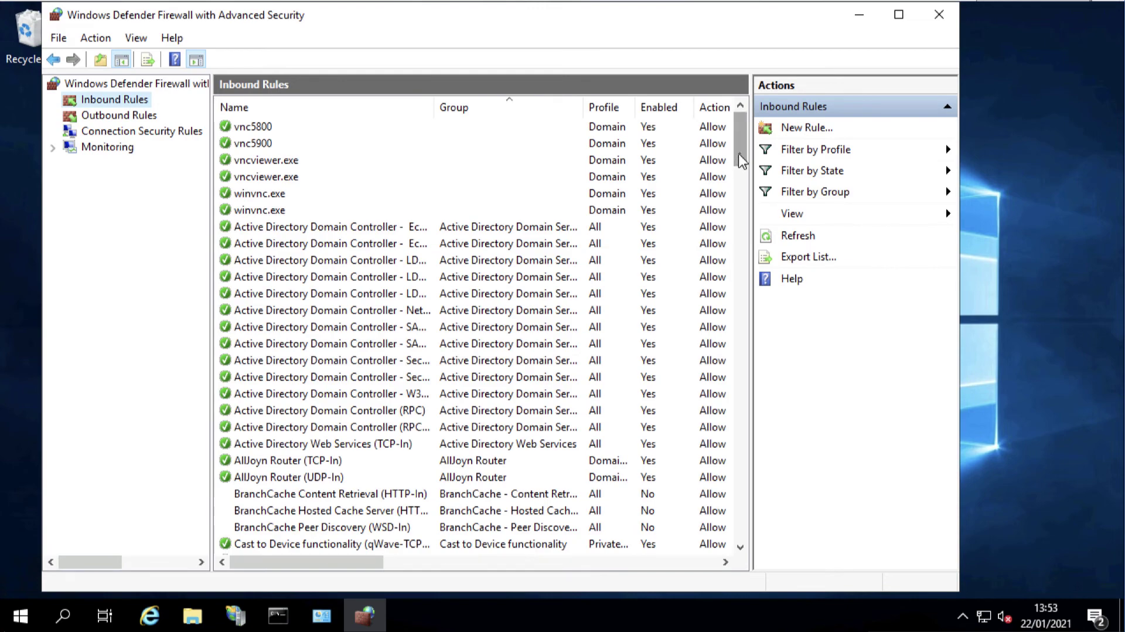
pyautogui.moveTo(741, 160); pyautogui.dragTo(760, 334)
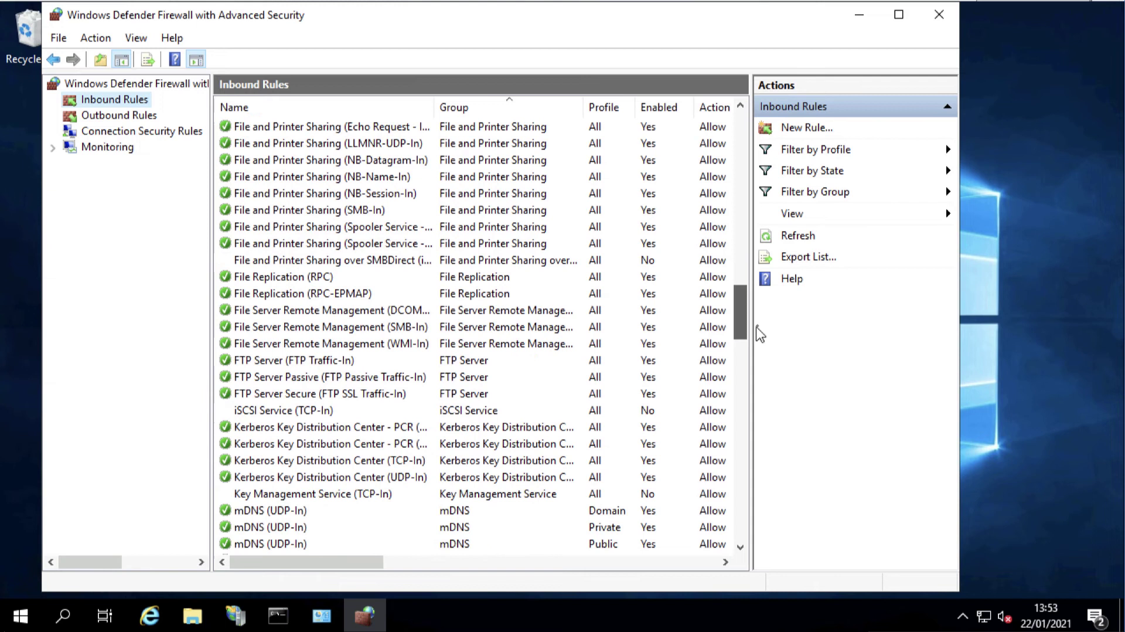
# Check the FTP Server, FTP Server Passive and FTP Server Secure rules are enabled and allowed
pyautogui.click(330, 362)
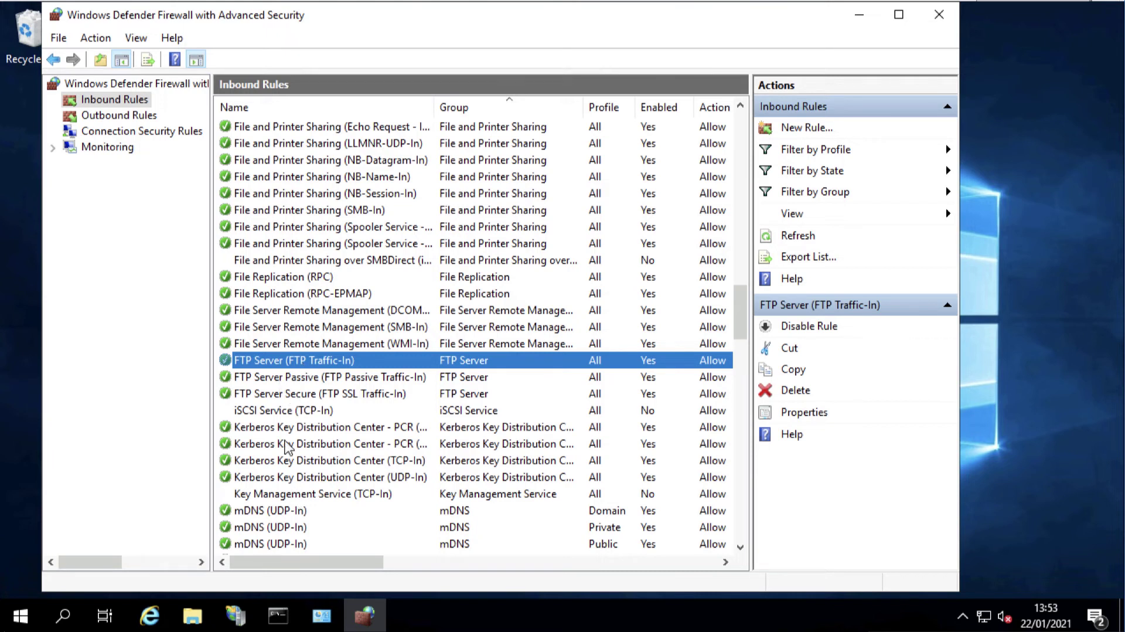
pyautogui.click(267, 381)
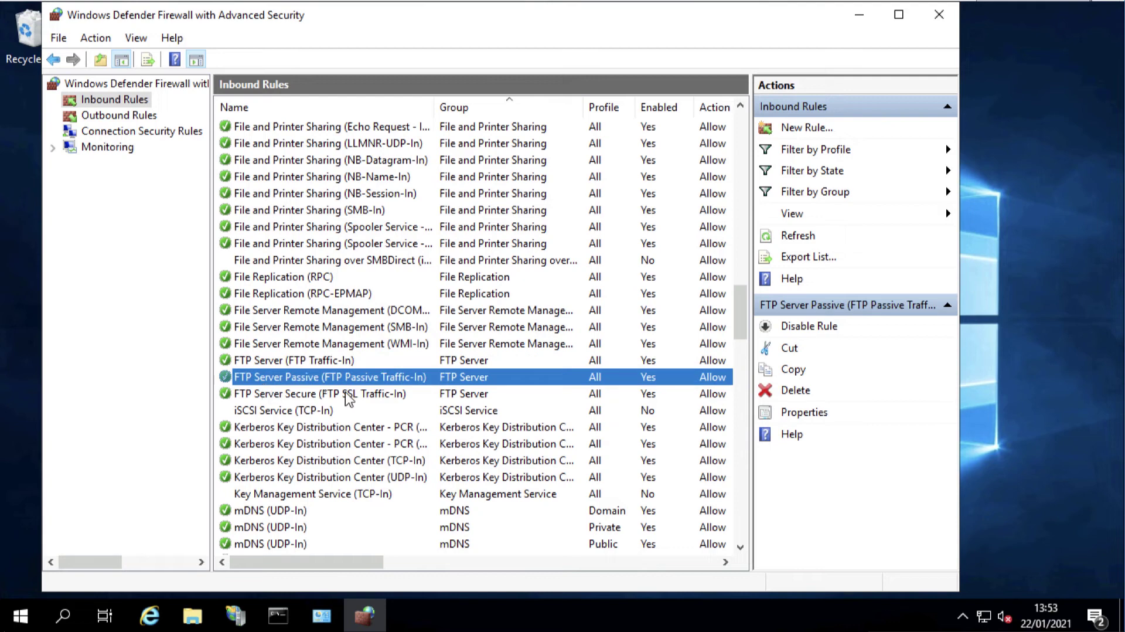
pyautogui.click(287, 398)
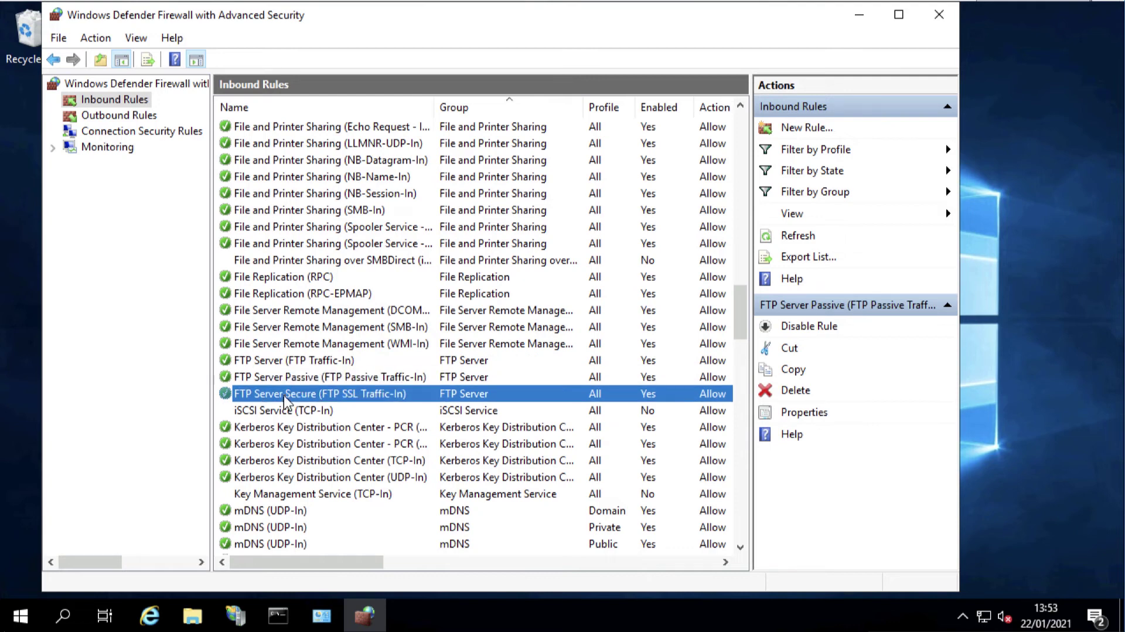
# Verify the Local Port column shows 21 and 990 for the FTP rules, then close the window
pyautogui.moveTo(312, 558); pyautogui.dragTo(492, 568)
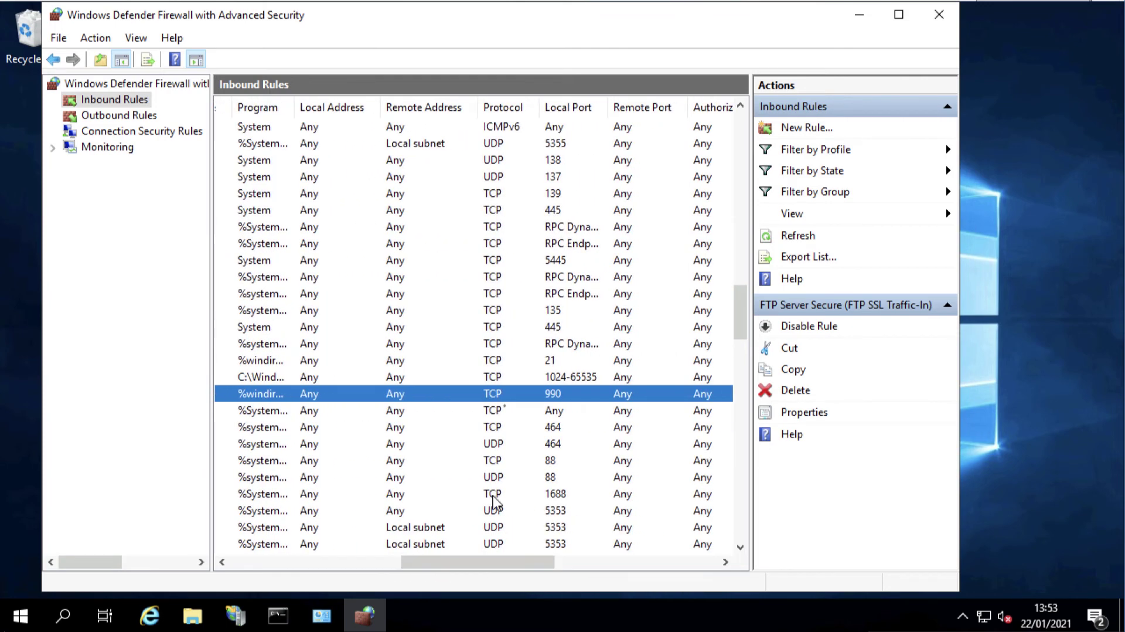
pyautogui.click(550, 361)
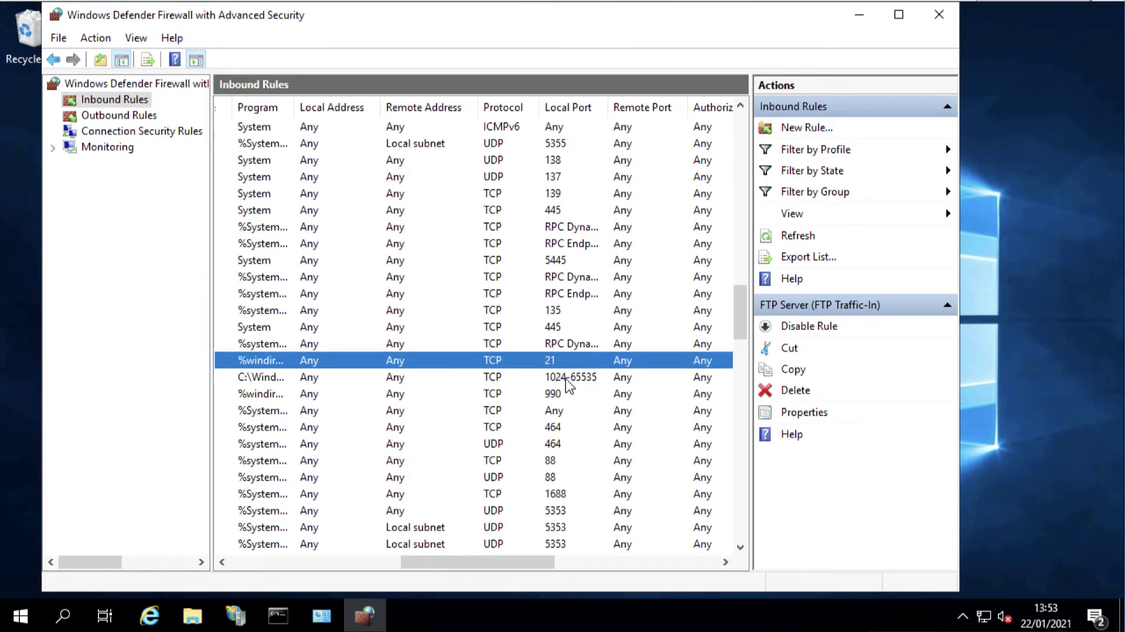
pyautogui.click(554, 393)
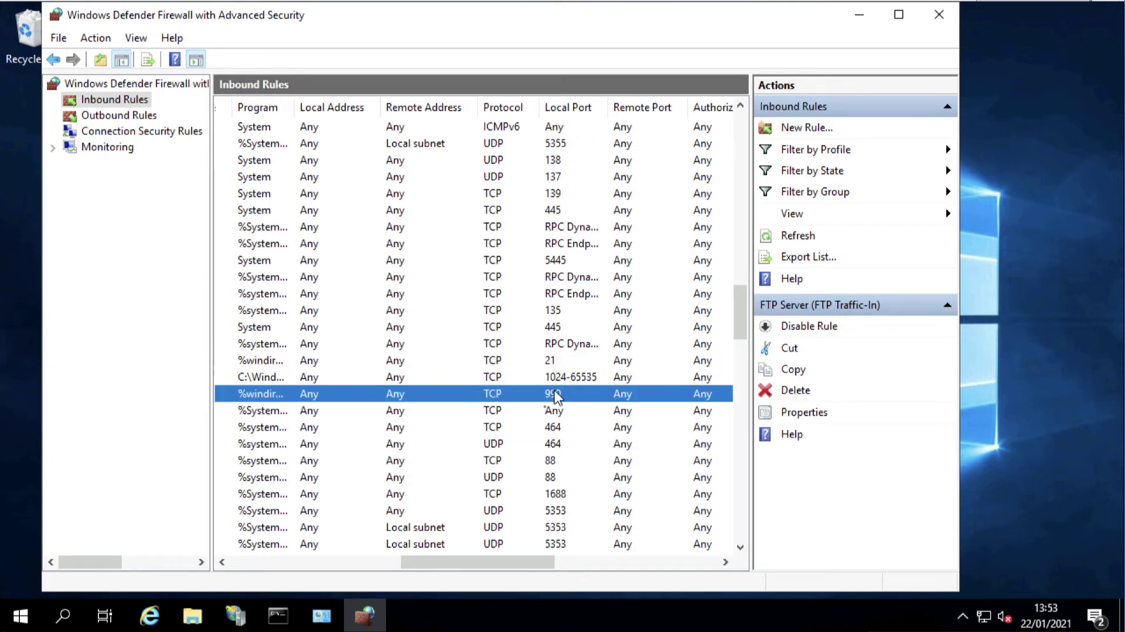
pyautogui.moveTo(480, 564); pyautogui.dragTo(214, 553)
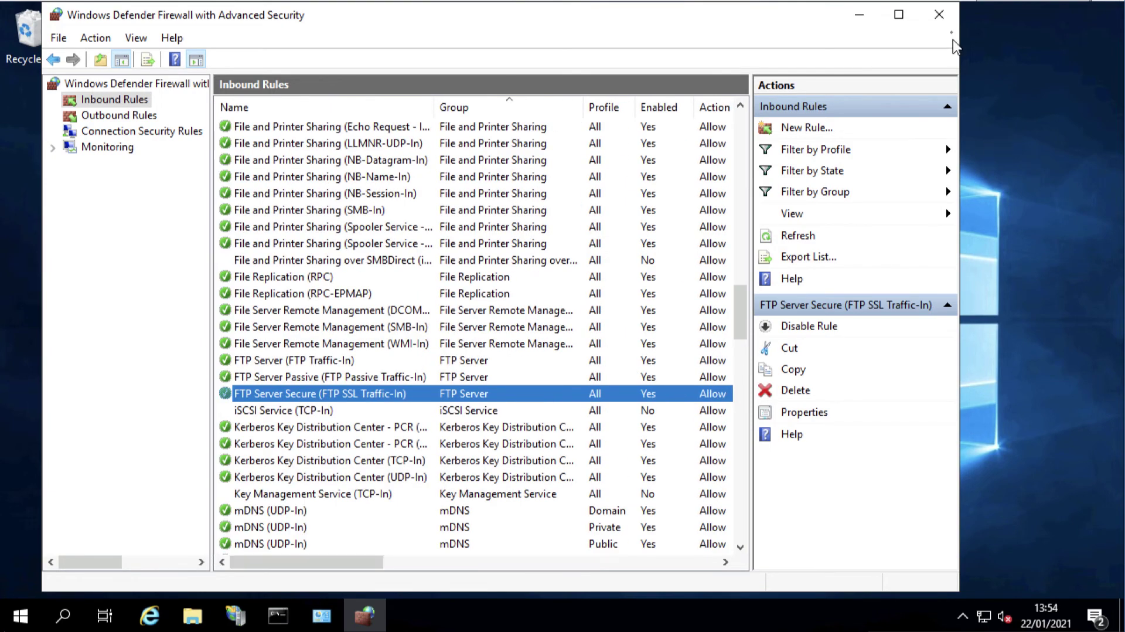
pyautogui.click(939, 13)
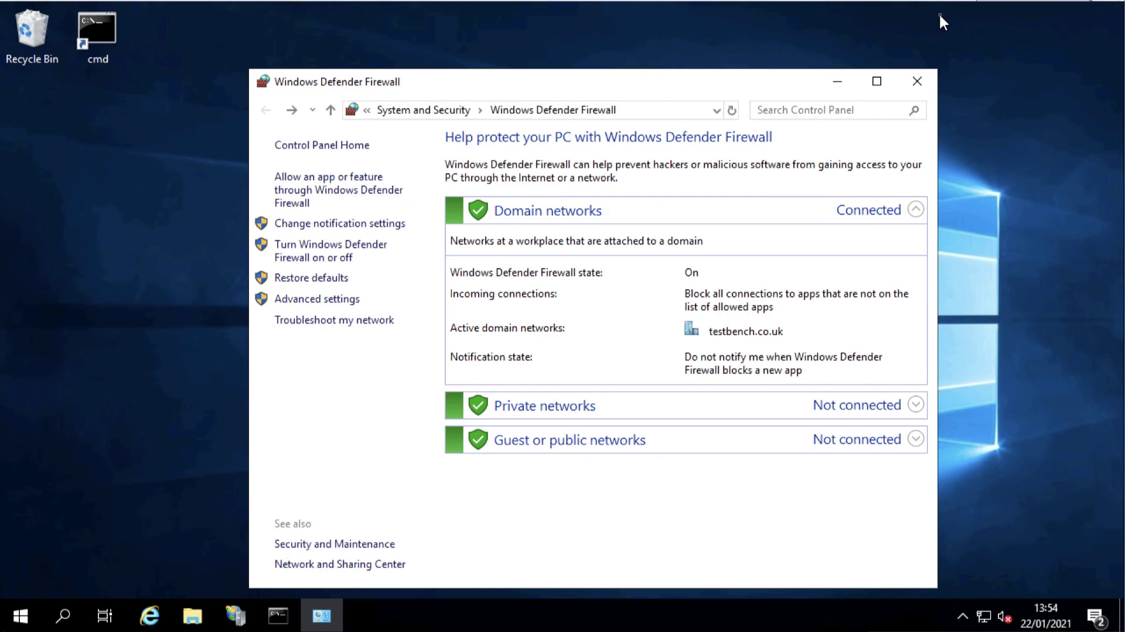
# Close the firewall page and log on to ftp://ftp.testbench.co.uk/ in File Explorer with the account password
pyautogui.click(910, 82)
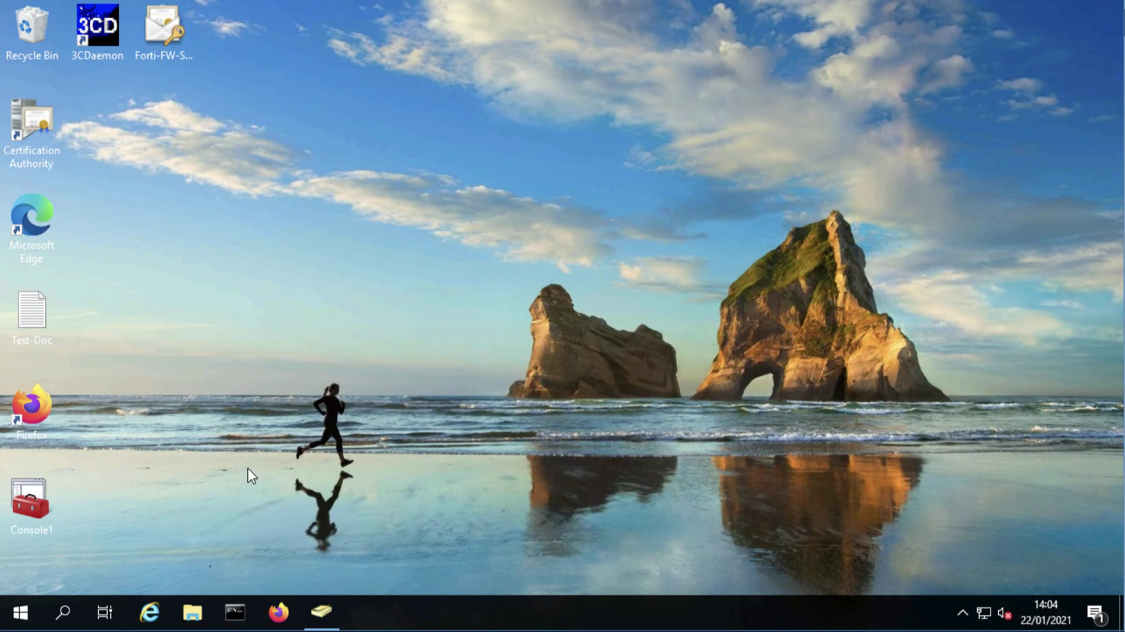
pyautogui.click(193, 613)
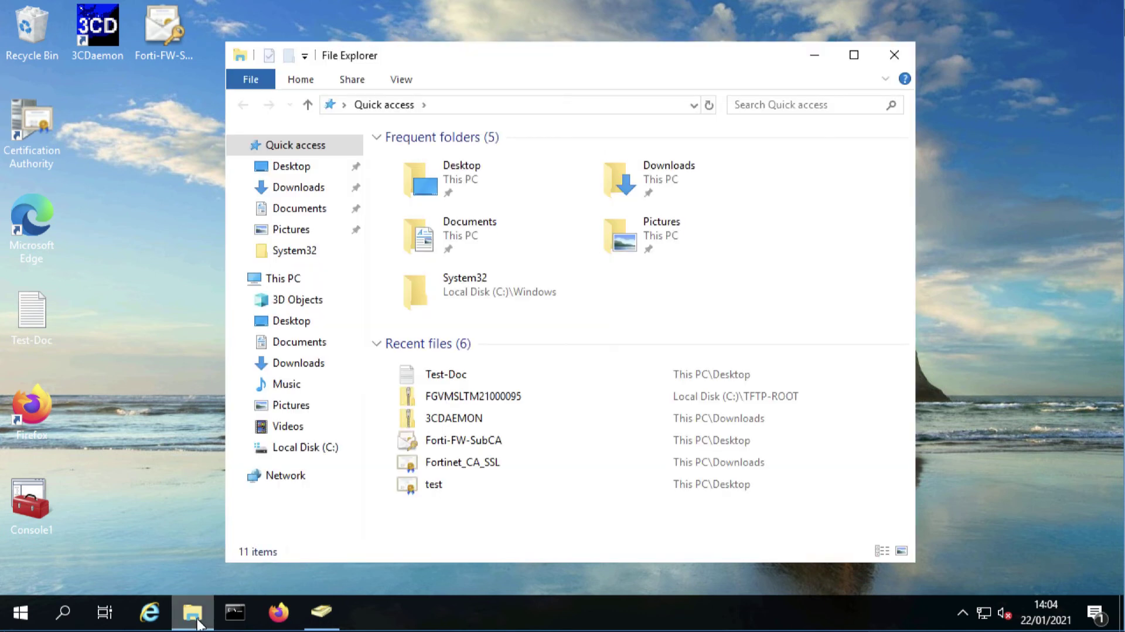
pyautogui.click(441, 104)
pyautogui.write('ftp')
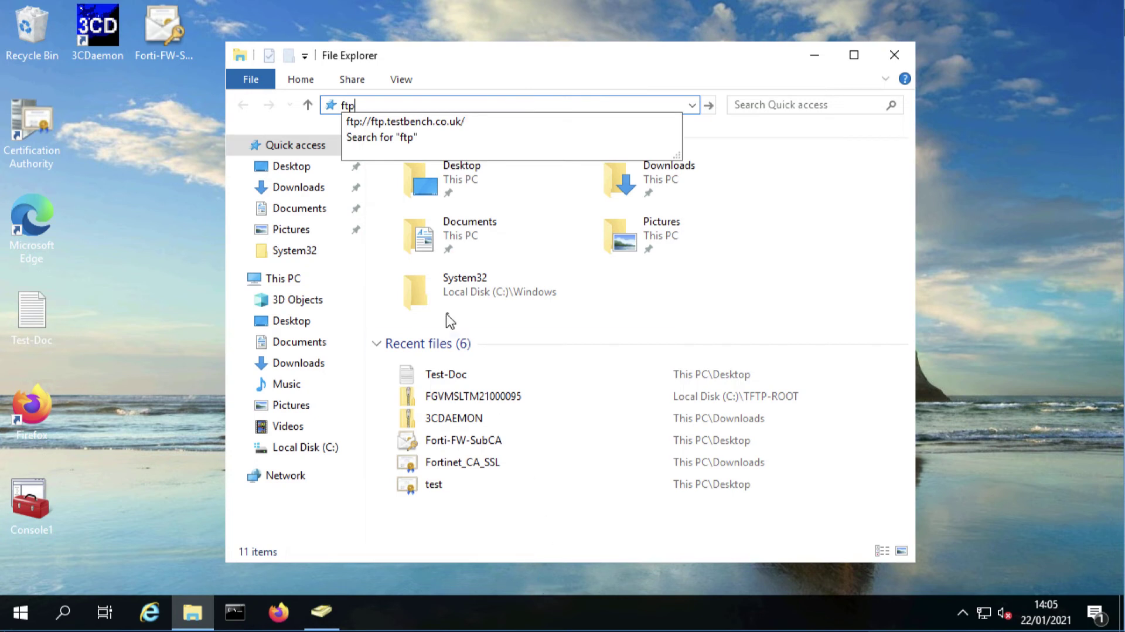
pyautogui.click(368, 119)
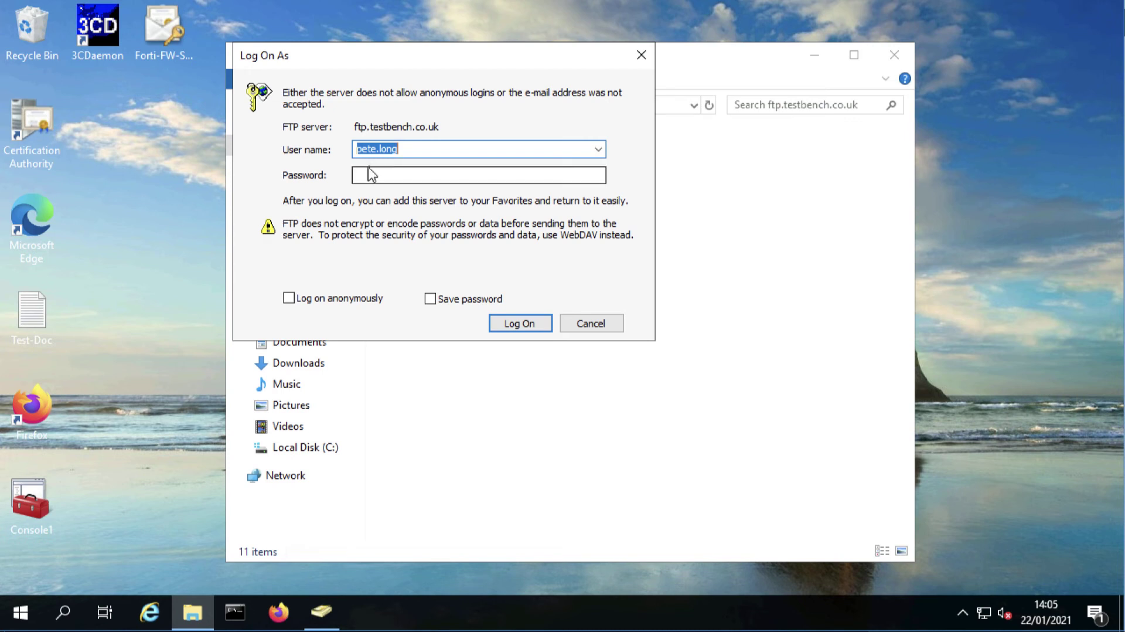
pyautogui.click(371, 174)
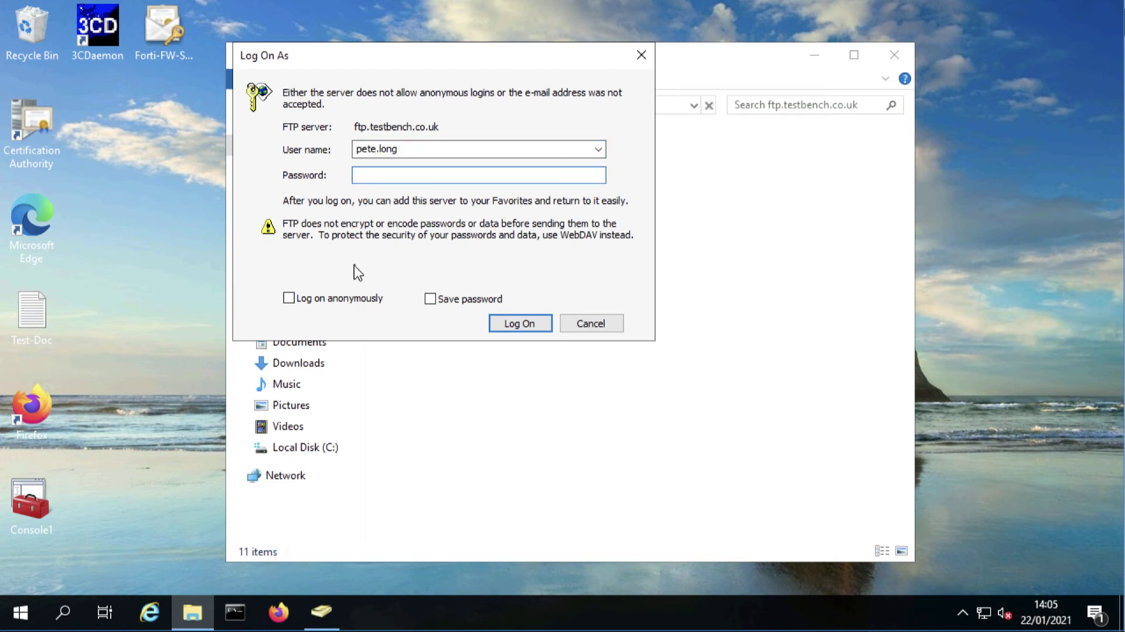
pyautogui.write('••')
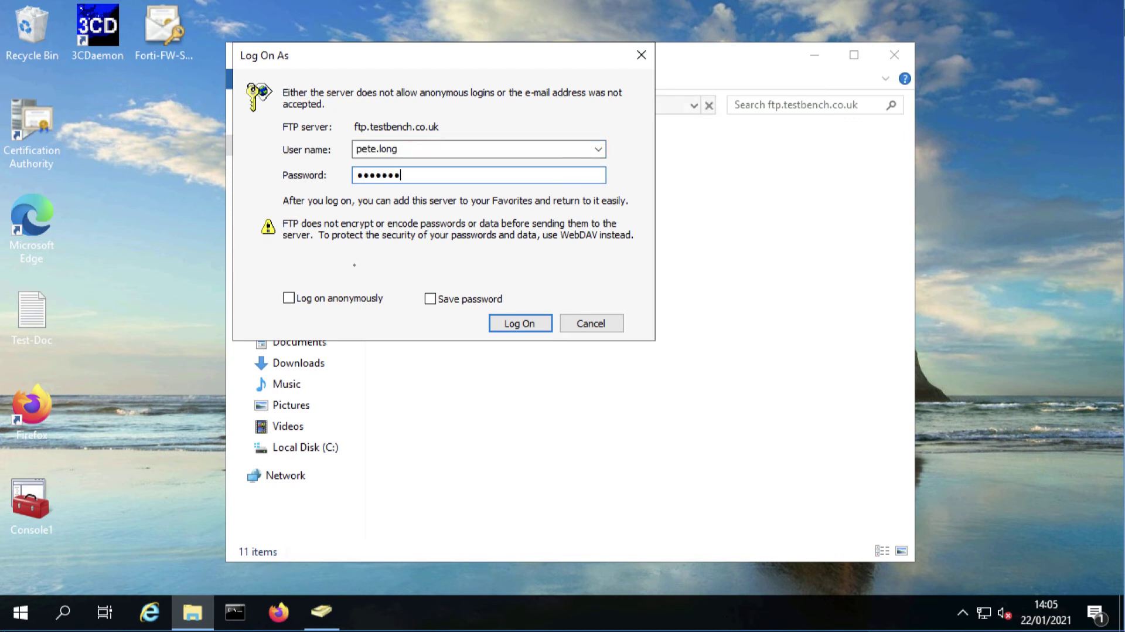
pyautogui.write('••••••')
pyautogui.press('Return')
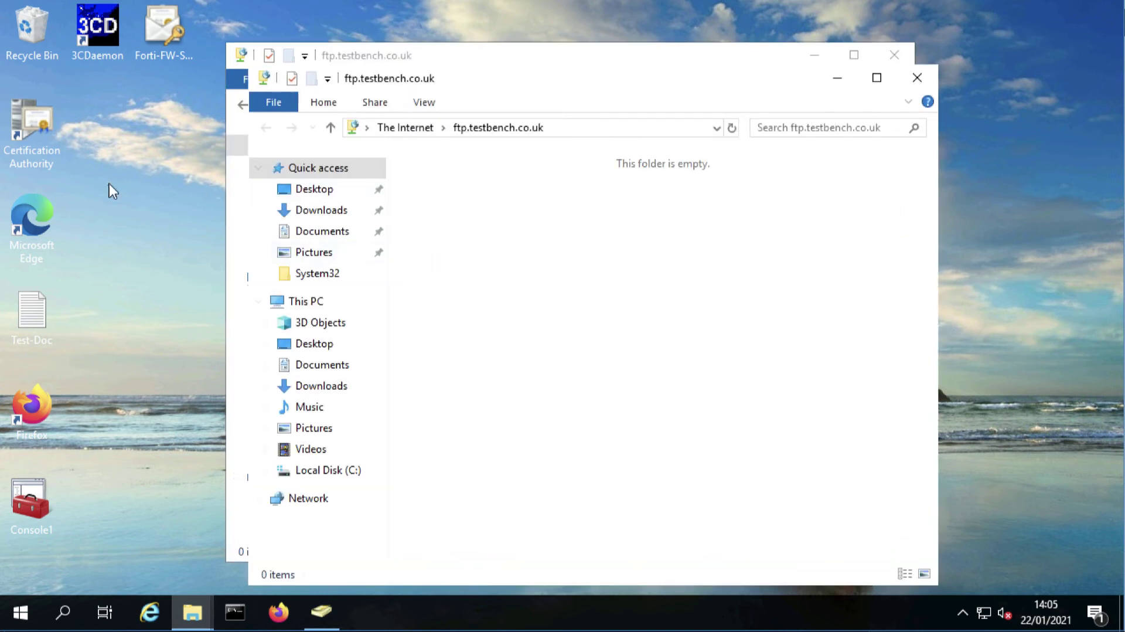
# Copy Test-Doc from the desktop into the ftp.testbench.co.uk folder, then switch to the server machine
pyautogui.rightClick(38, 321)
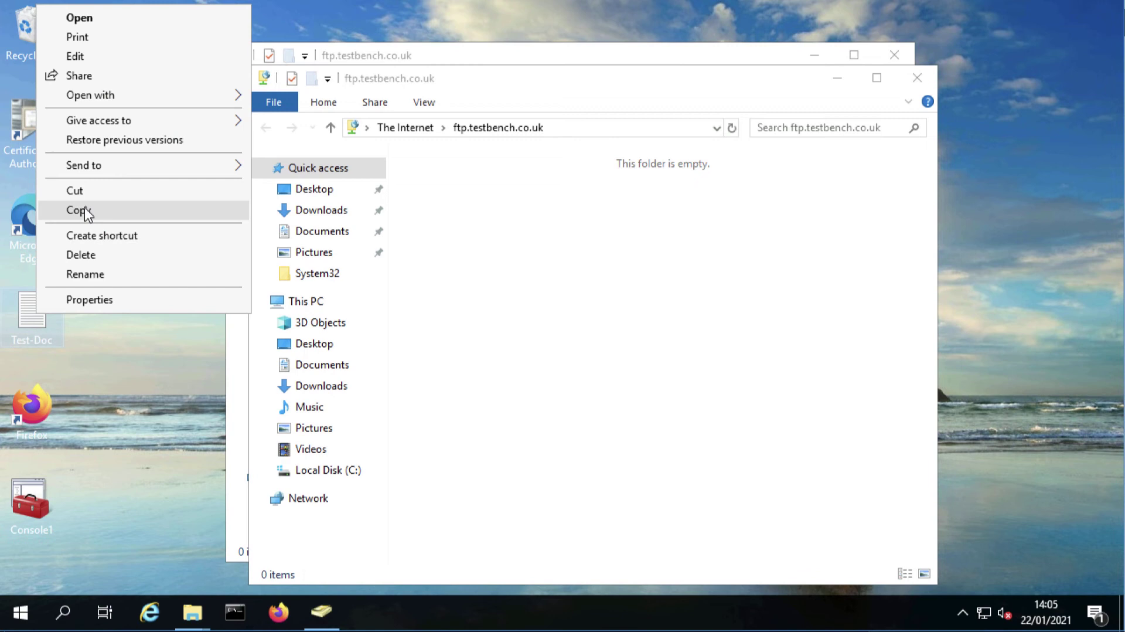
pyautogui.click(79, 211)
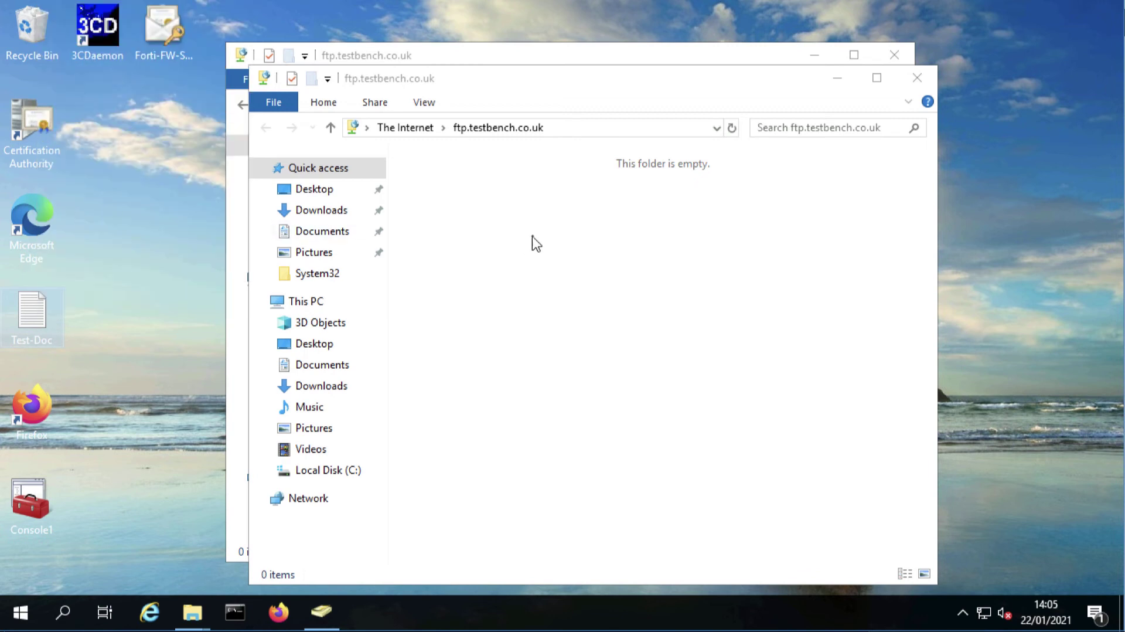
pyautogui.rightClick(533, 242)
pyautogui.click(563, 334)
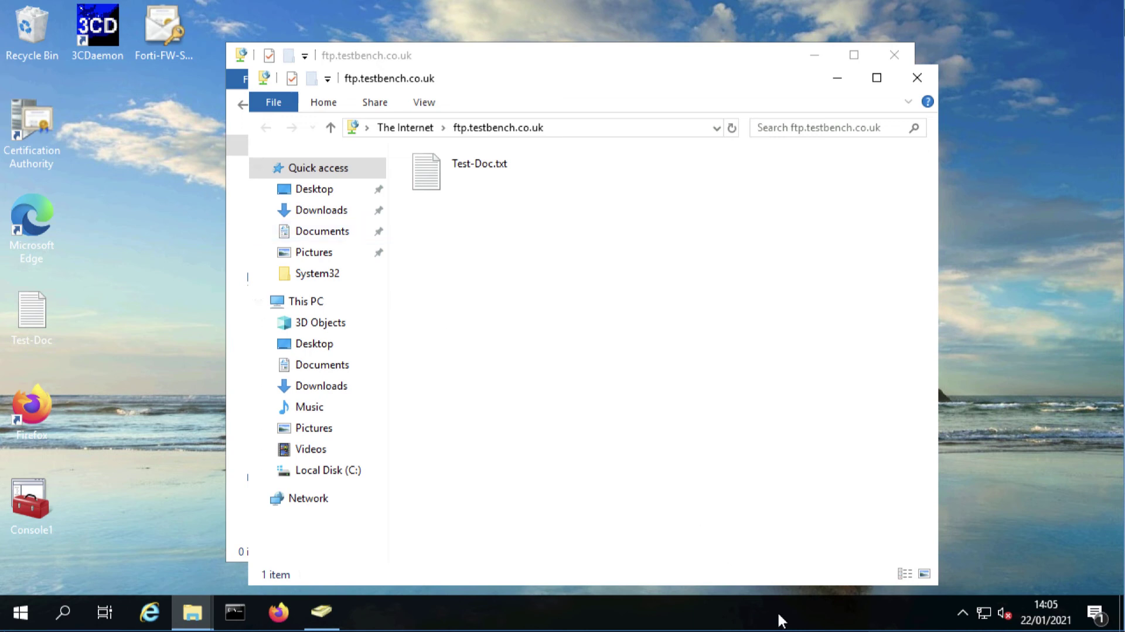
pyautogui.click(755, 624)
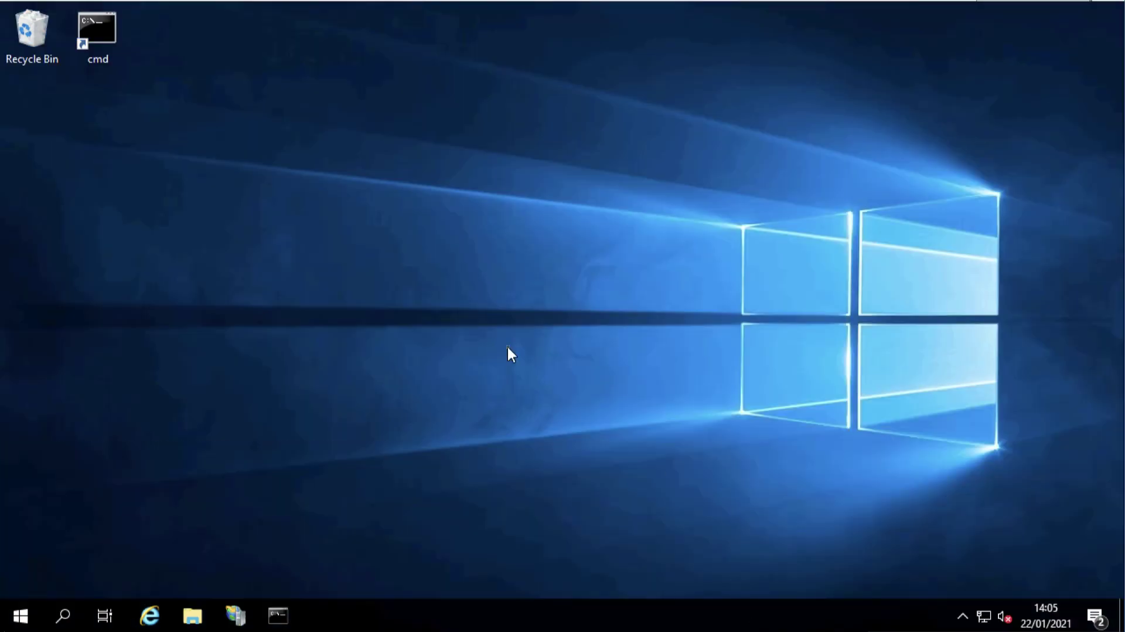
# On the server, open C:\FTP-DATA to confirm Test-Doc is there, then close the window
pyautogui.click(187, 626)
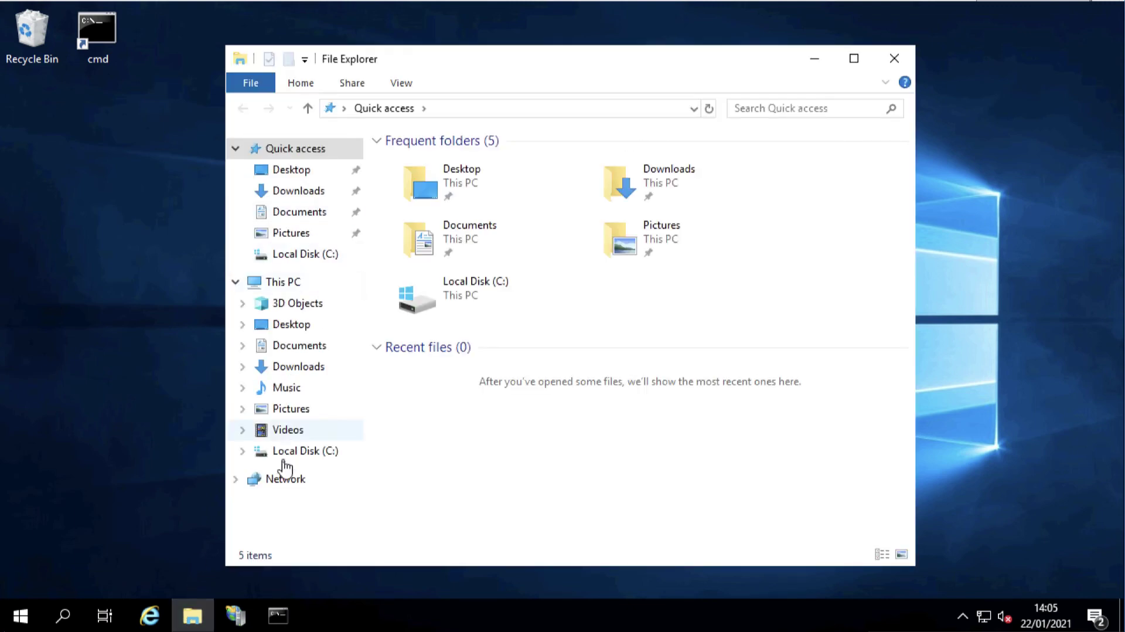
pyautogui.click(288, 453)
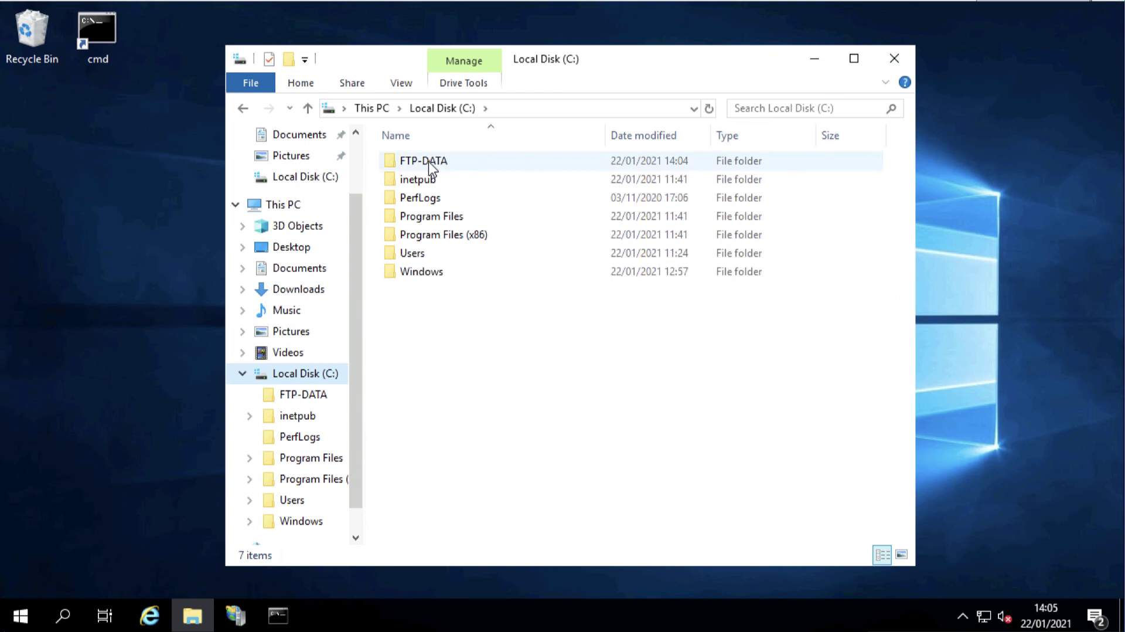
pyautogui.doubleClick(428, 161)
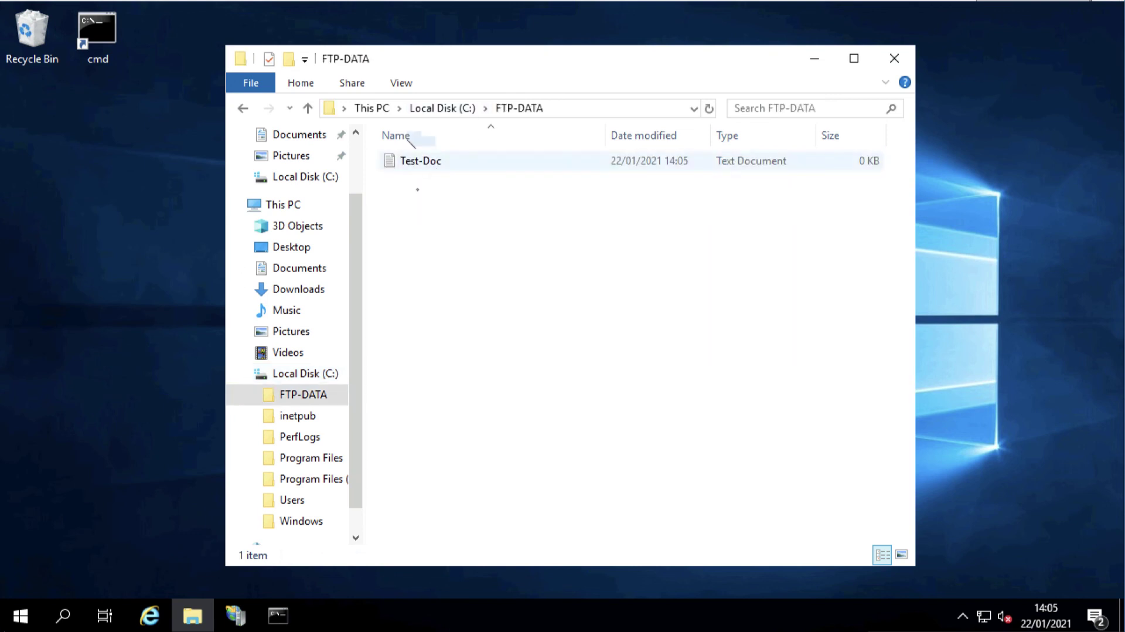
pyautogui.click(891, 53)
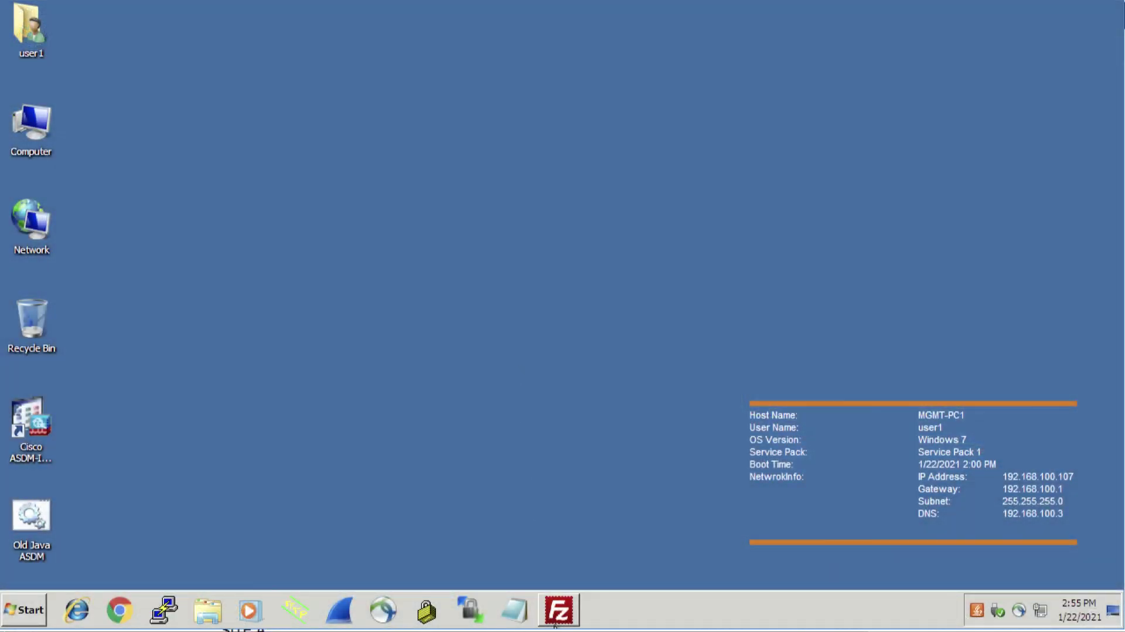
# Connect FileZilla to the saved ftp.testbench.co.uk site with the account password, see Test-Doc.txt listed, then close it
pyautogui.click(556, 621)
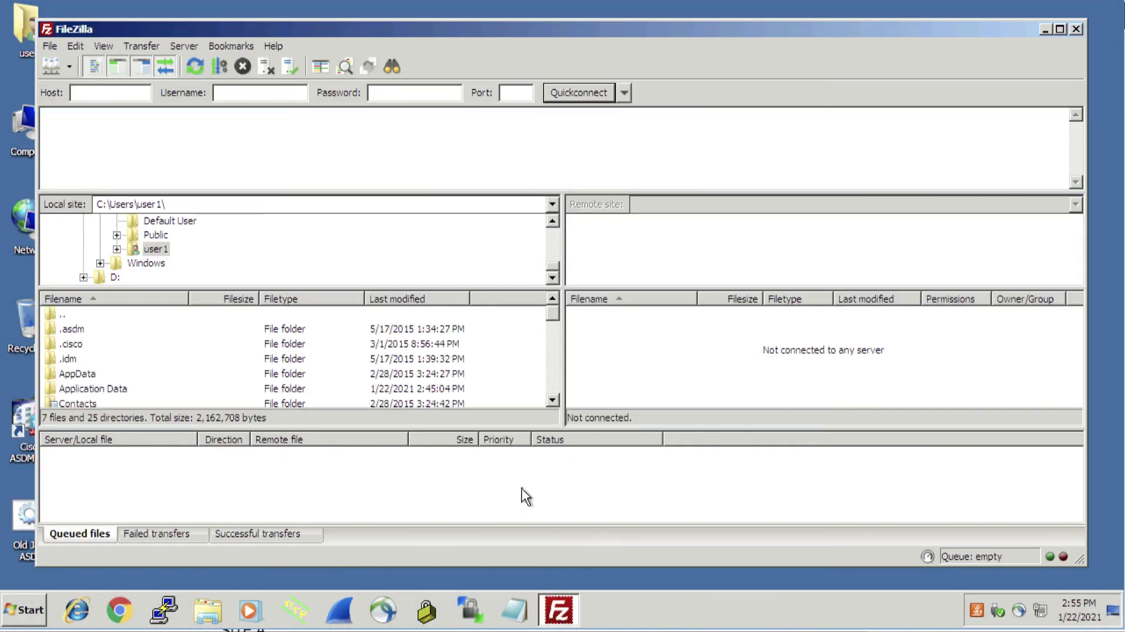
pyautogui.click(50, 47)
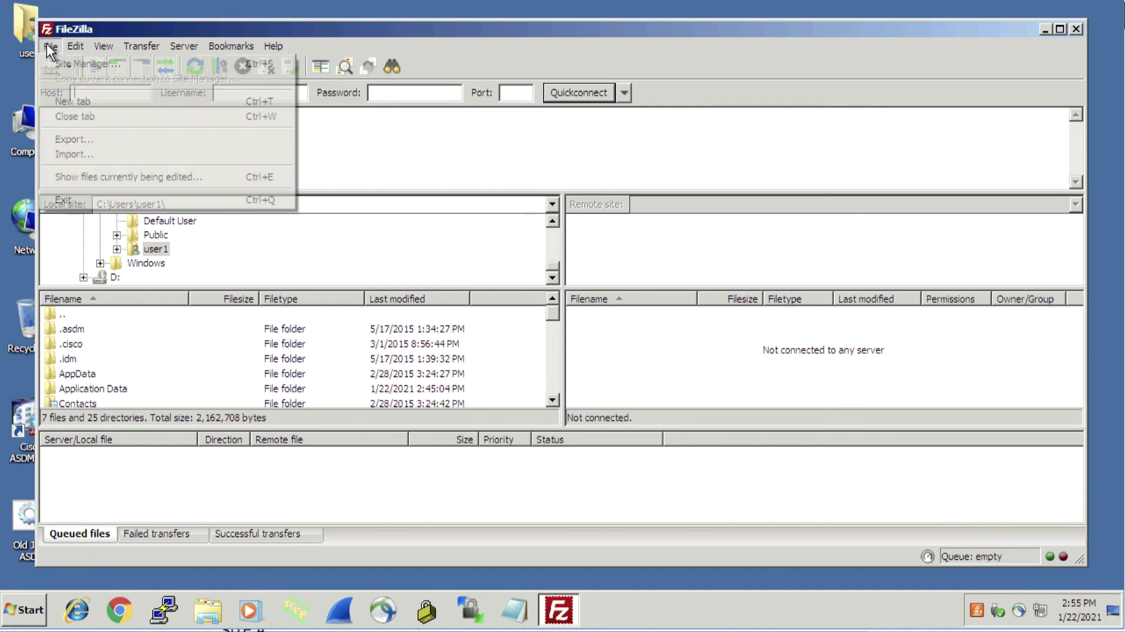
pyautogui.click(60, 64)
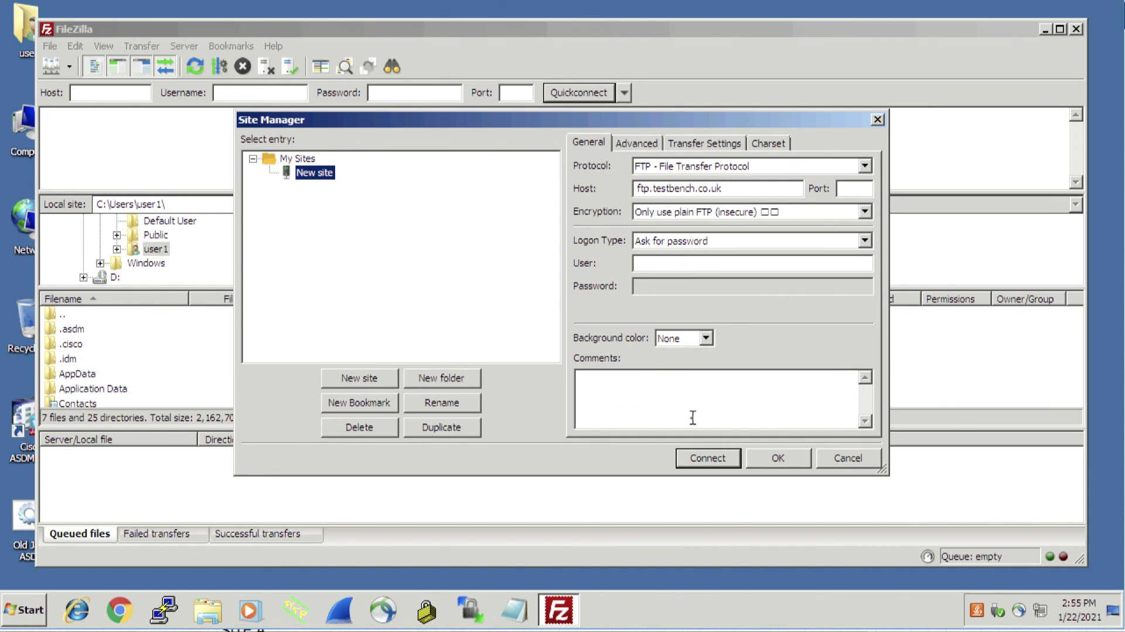
pyautogui.click(707, 458)
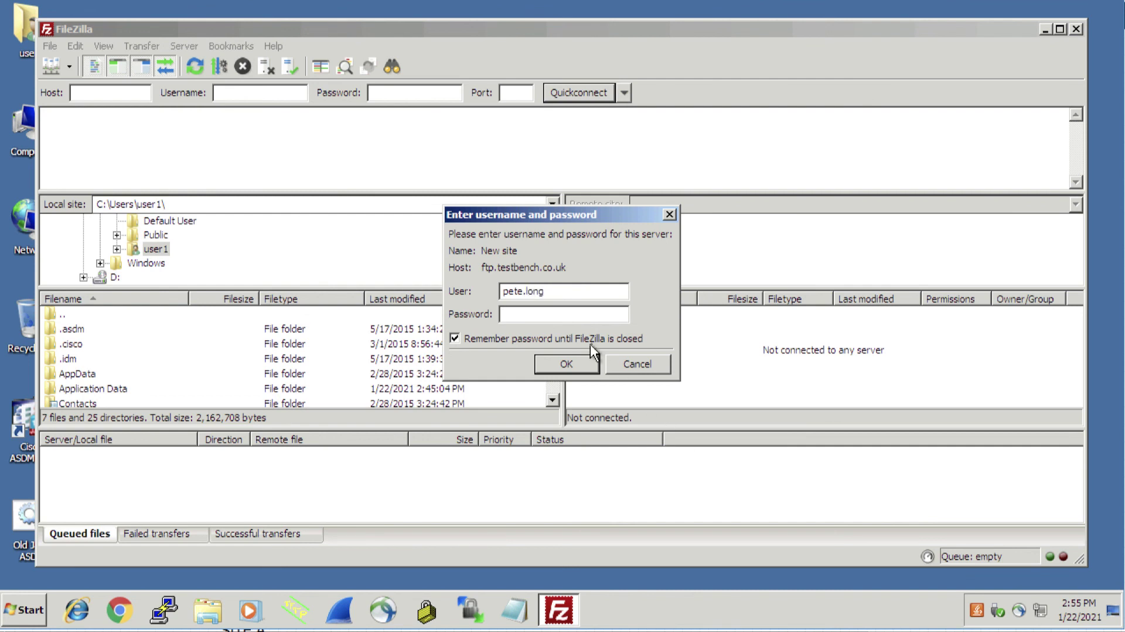
pyautogui.write('pad')
pyautogui.press('Return')
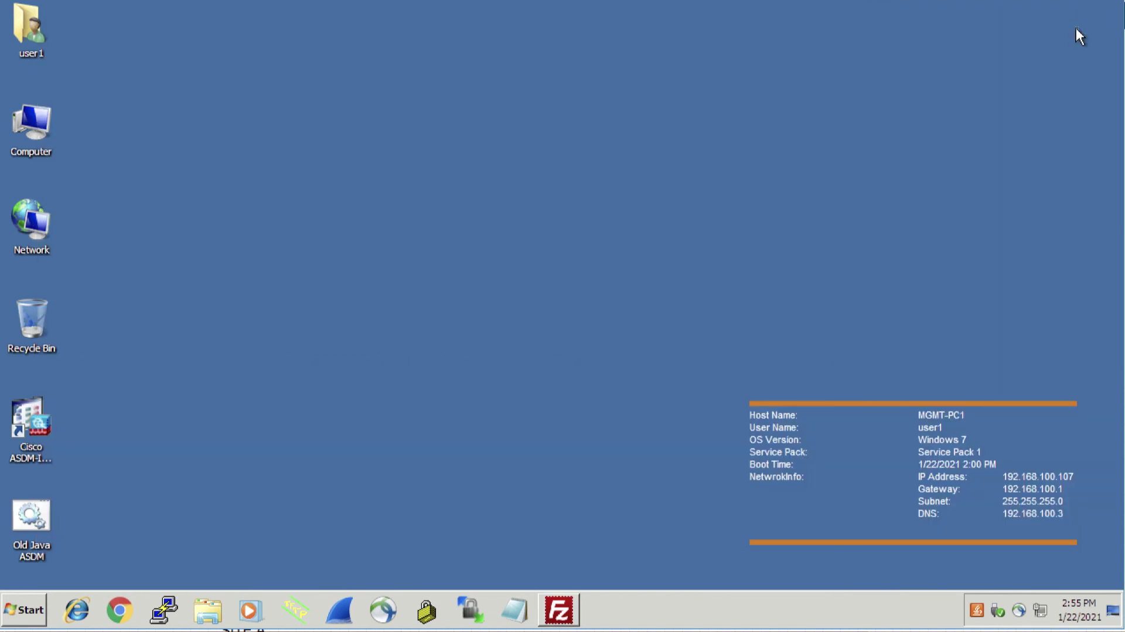
pyautogui.click(1076, 29)
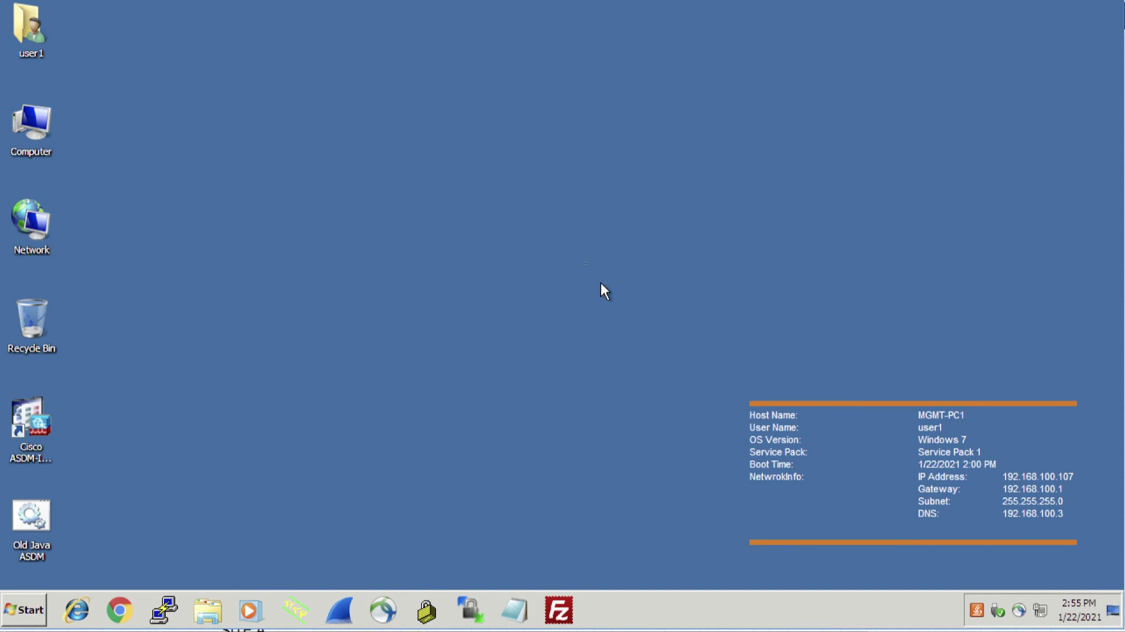